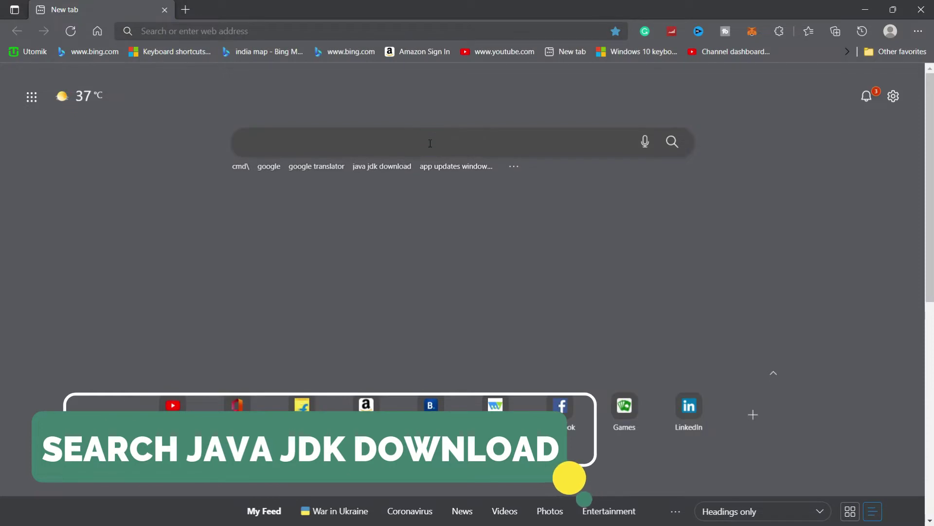
Search the web for "java jdk download" and open the "Java Downloads - Oracle" result.
text(a jdk )
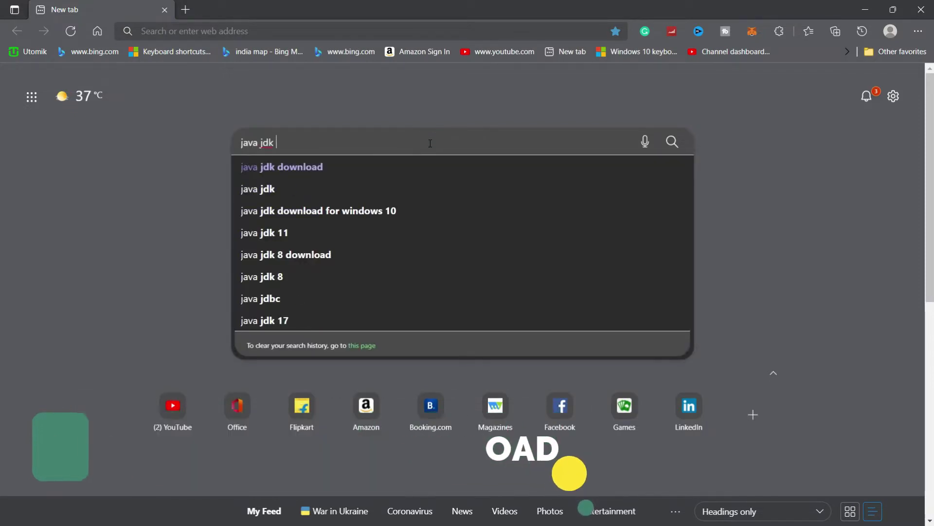
text(downloa)
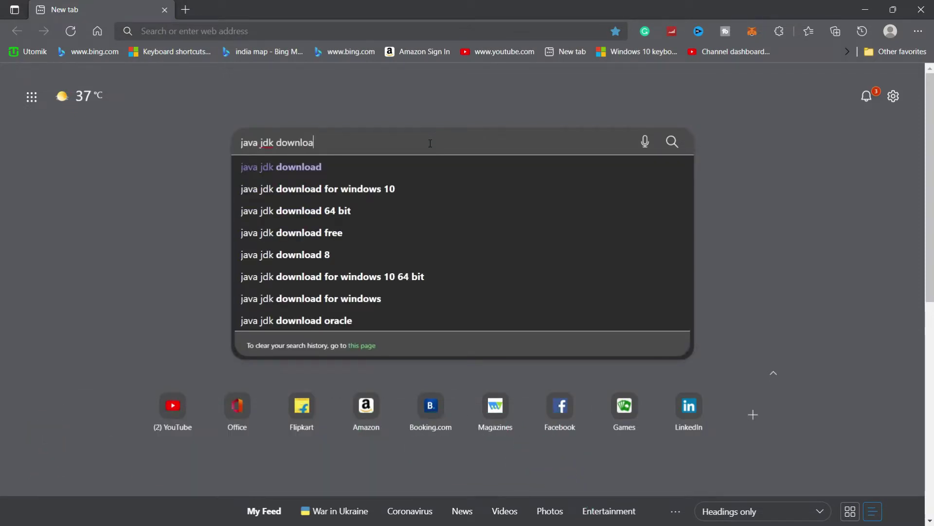
text(d)
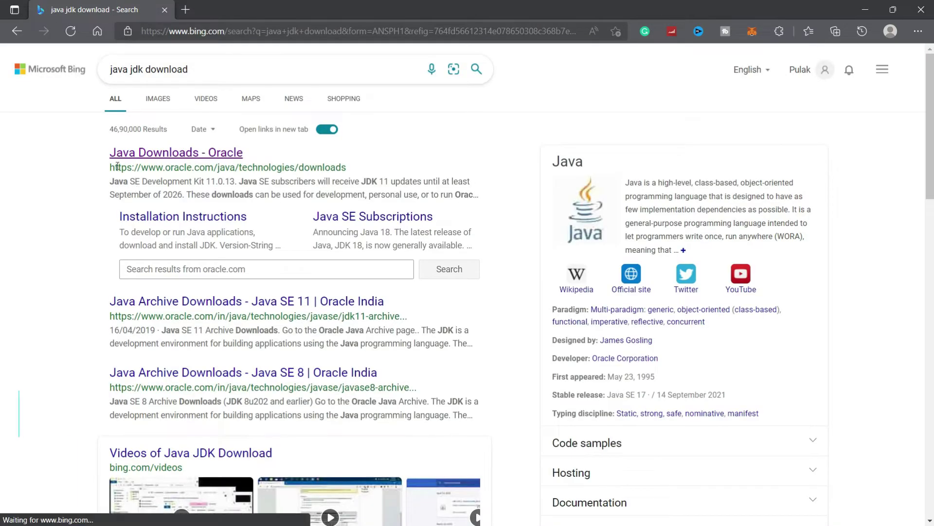
drag(110, 153, 258, 150)
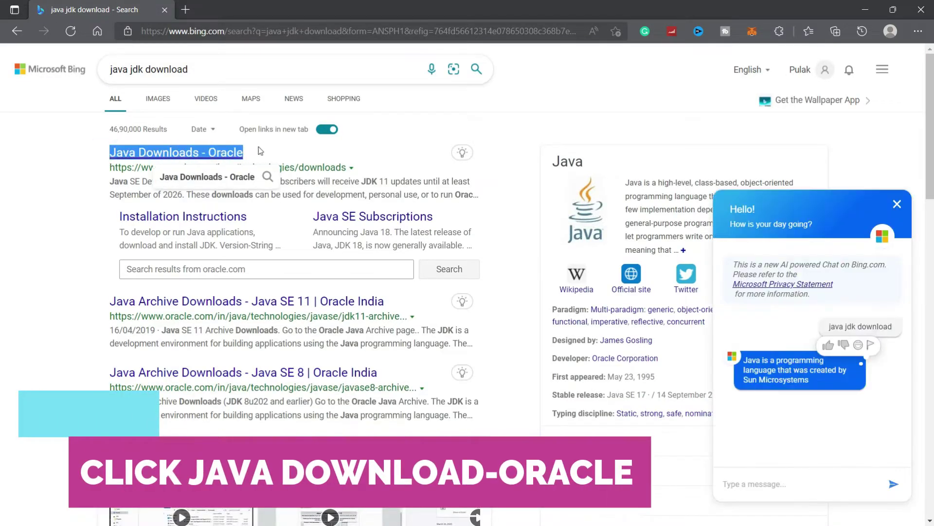
click(260, 151)
click(224, 156)
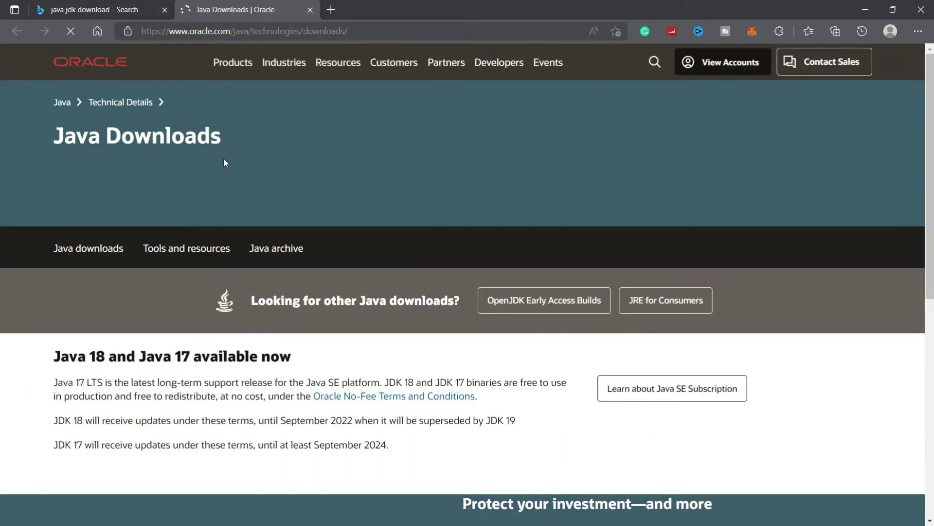
Review the Java Downloads page, examining the Java 18 and Java 17 availability notice and the Java SE Development Kit 18.0.1 downloads section.
drag(57, 138, 199, 140)
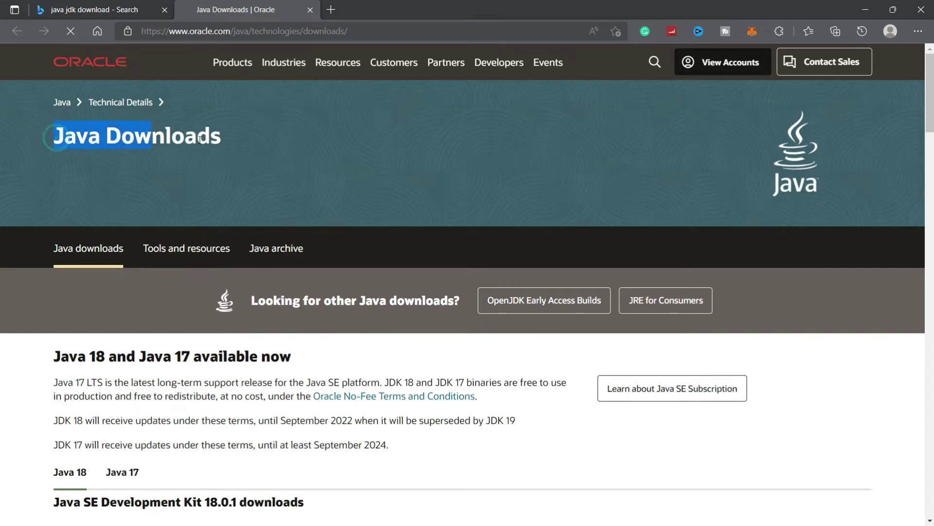
click(218, 165)
scroll(218, 166, down, 3)
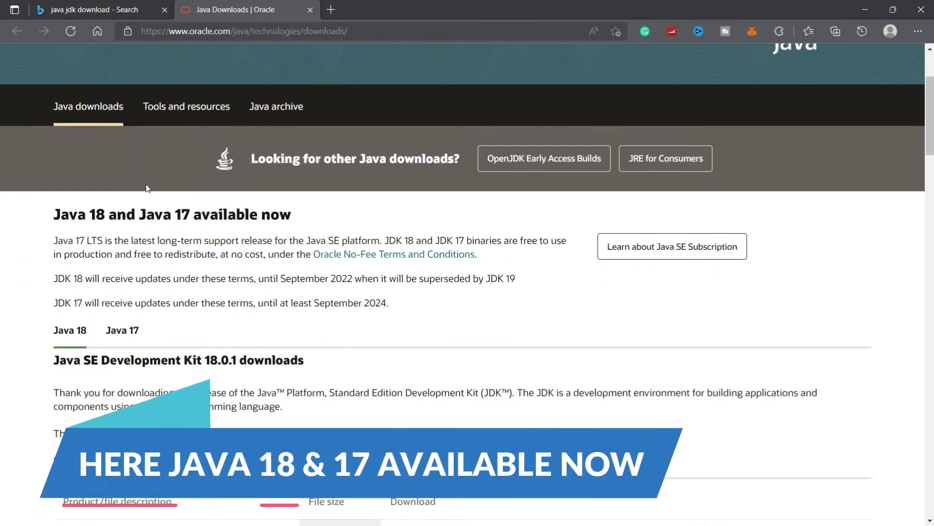
drag(54, 213, 192, 214)
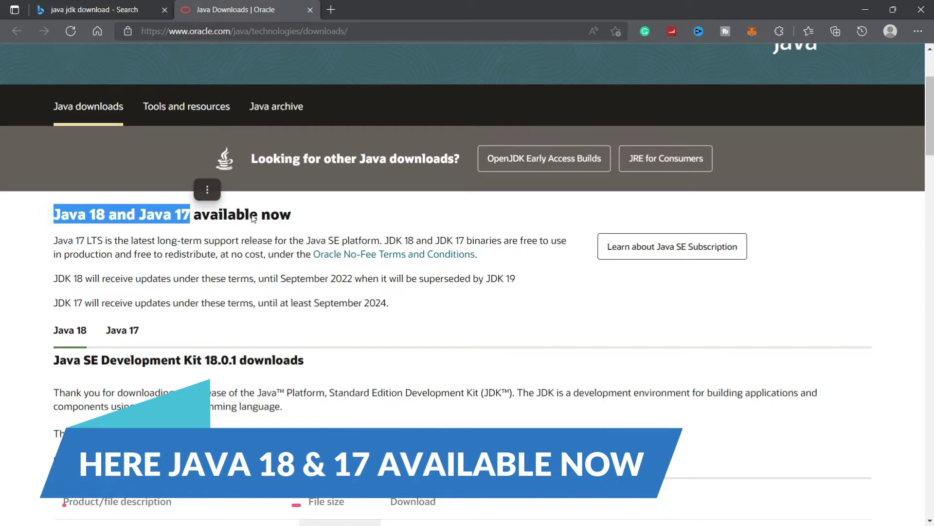
click(301, 215)
scroll(301, 214, down, 3)
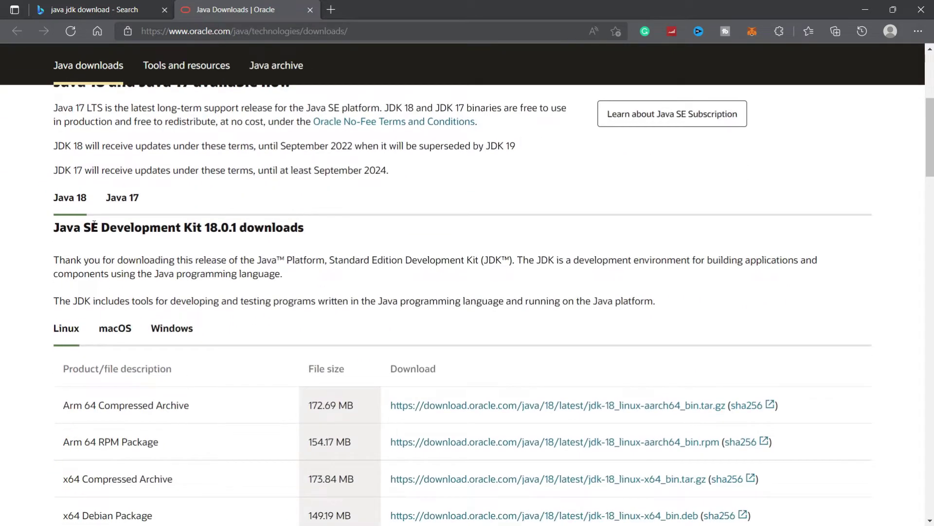
drag(54, 227, 307, 233)
click(319, 238)
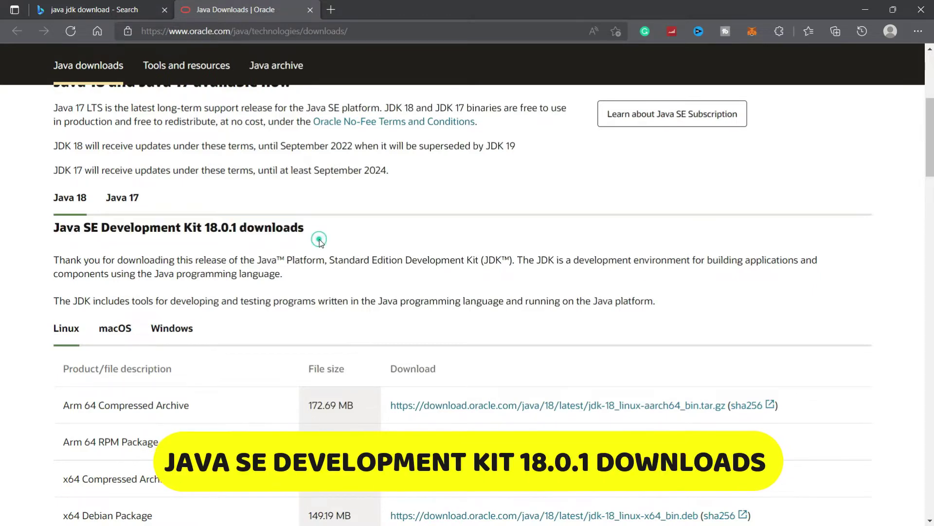
scroll(320, 238, down, 3)
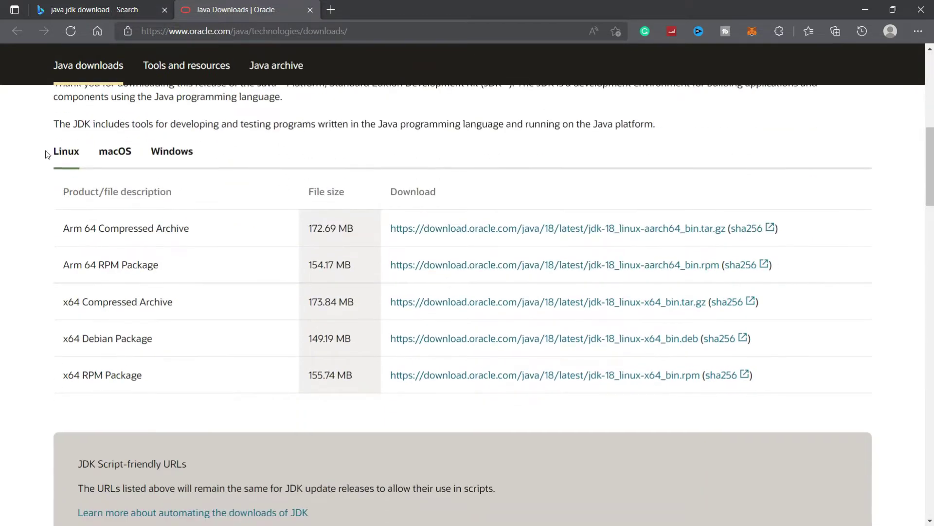
Show the Java 18 downloads for Windows and download the x64 Installer, jdk-18_windows-x64_bin.exe.
click(170, 154)
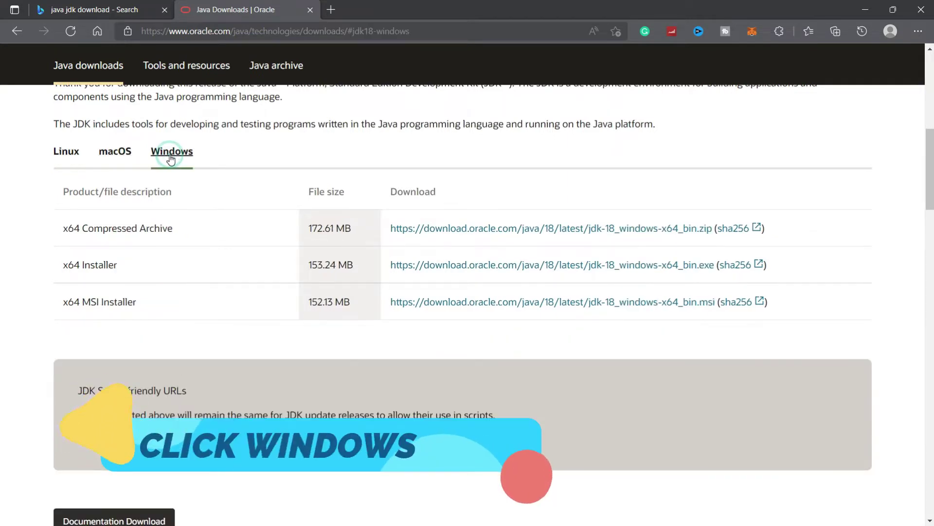
drag(63, 261, 137, 263)
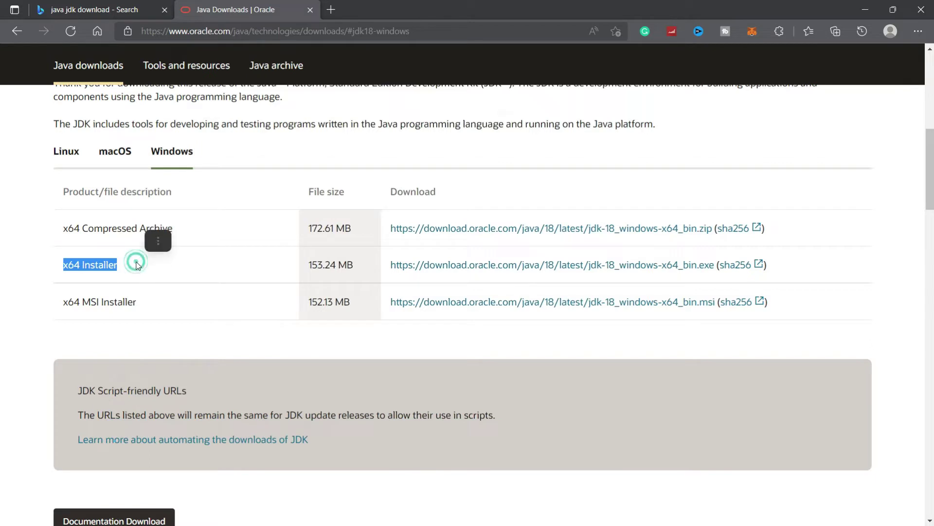
click(192, 301)
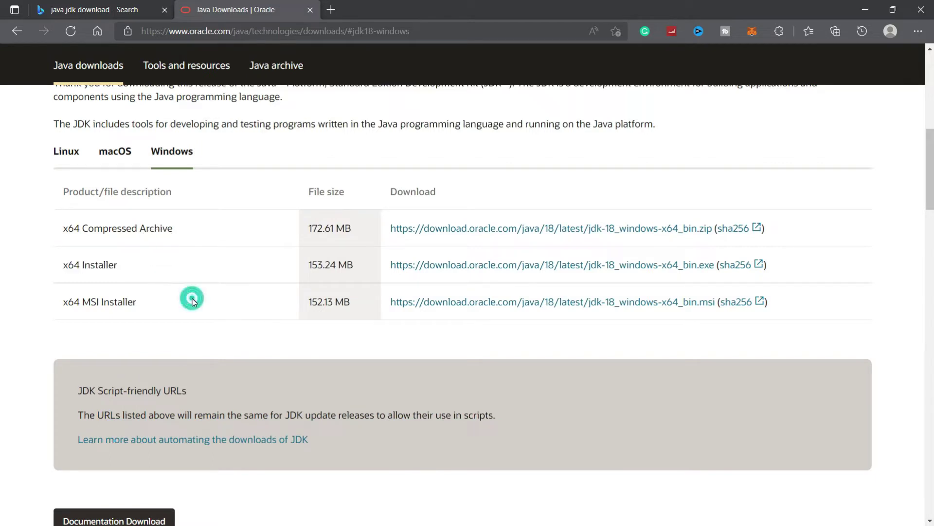
click(417, 266)
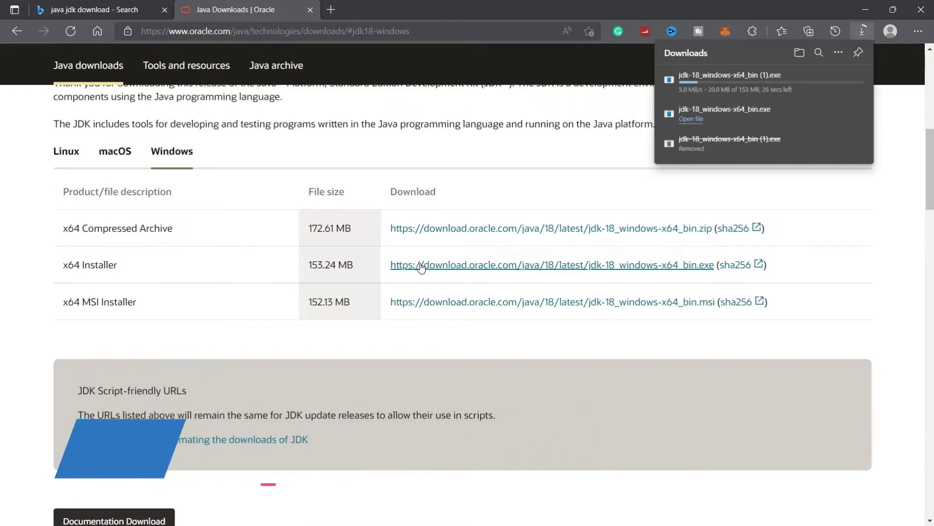
Delete the older jdk-18_windows-x64_bin.exe download and permanently empty it from the Recycle Bin.
click(820, 114)
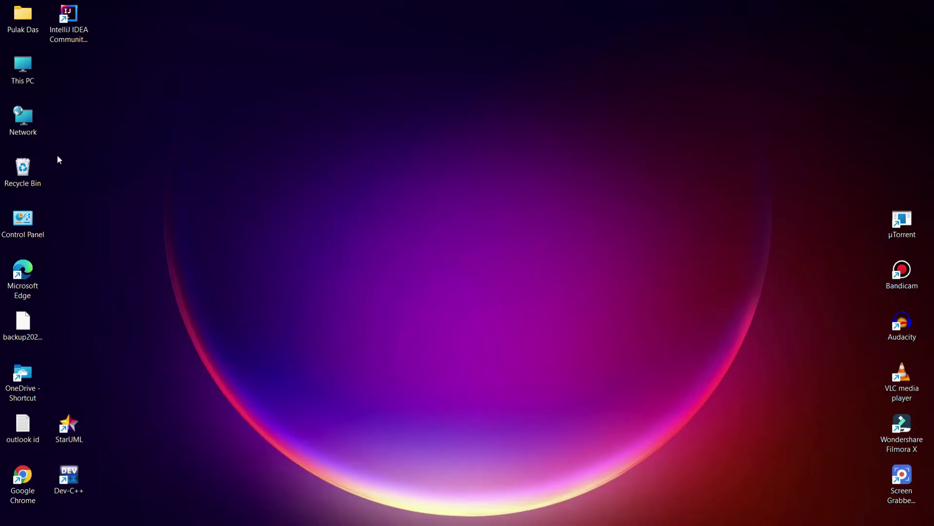
right_click(19, 173)
click(50, 204)
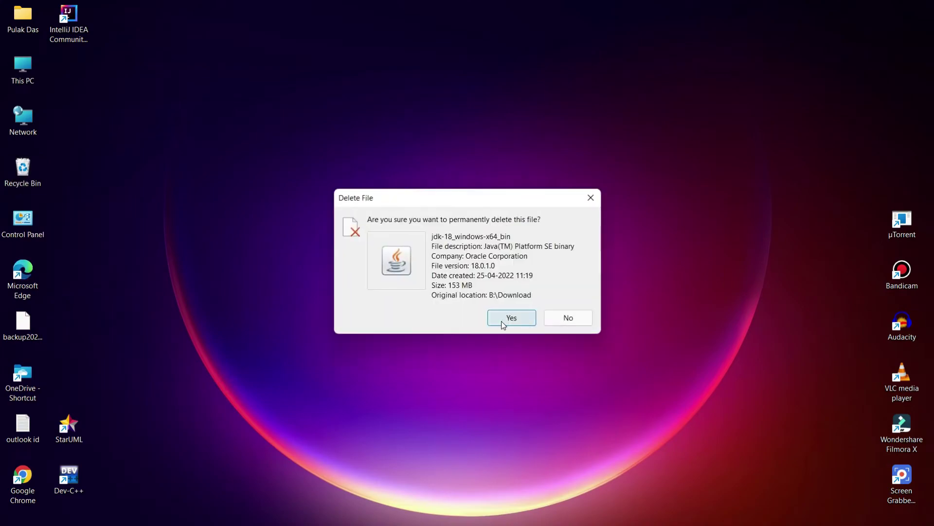
click(501, 320)
Switch back to Microsoft Edge and show the newly downloaded jdk-18_windows-x64_bin (1).exe in its folder, with the folder window maximized.
click(510, 520)
click(860, 33)
scroll(639, 178, up, 5)
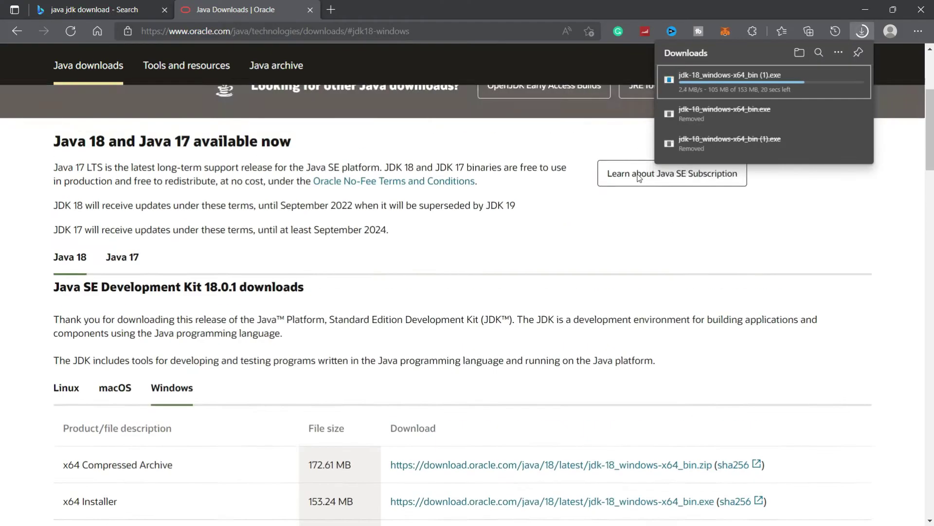
scroll(639, 177, down, 10)
scroll(639, 177, up, 10)
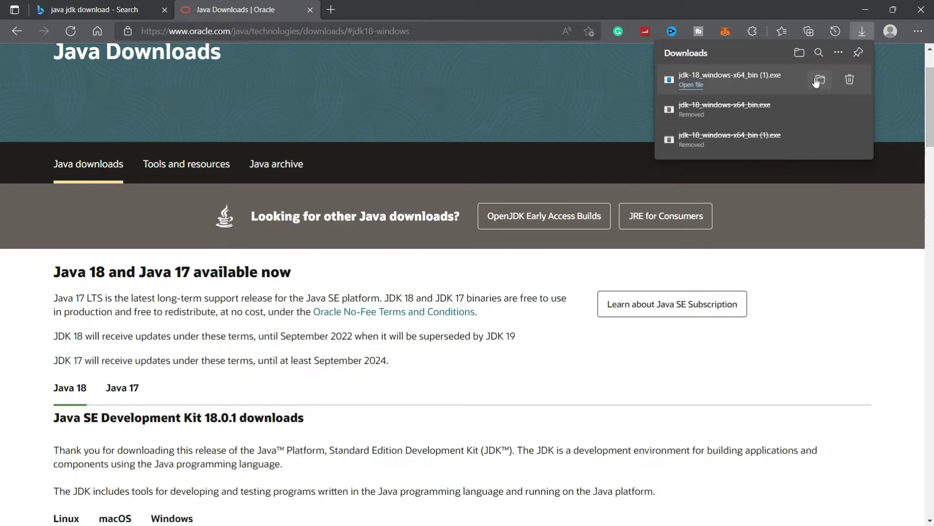
click(819, 79)
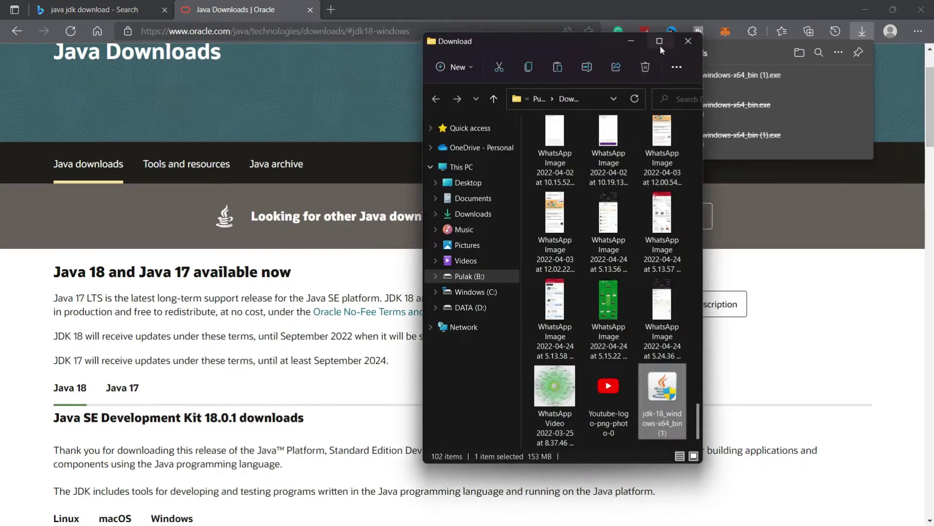
click(660, 42)
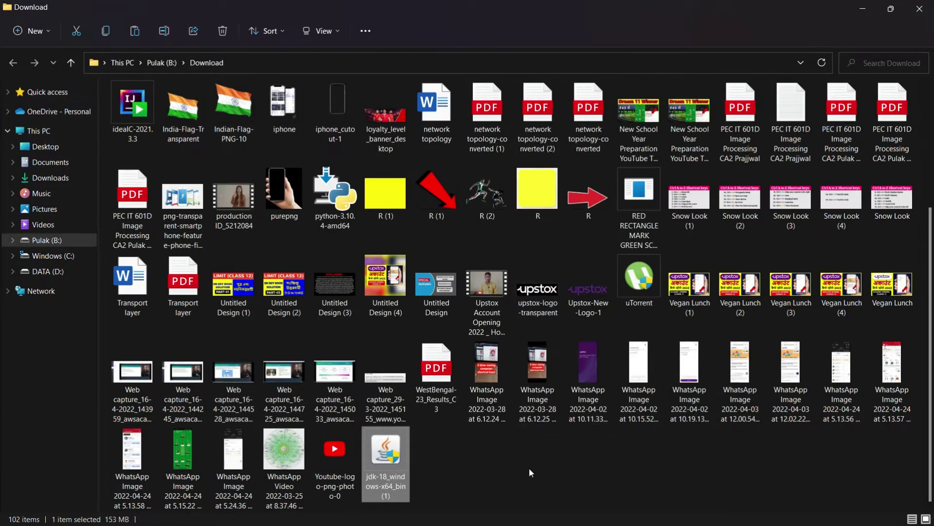
Launch the jdk-18_windows-x64_bin (1) installer and minimize the folder and browser windows.
click(529, 469)
double_click(381, 456)
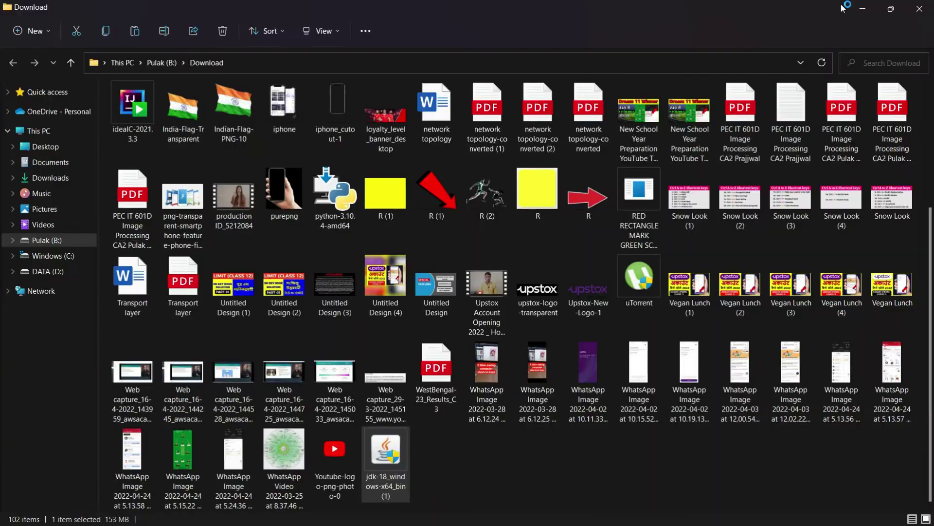
click(862, 8)
click(862, 8)
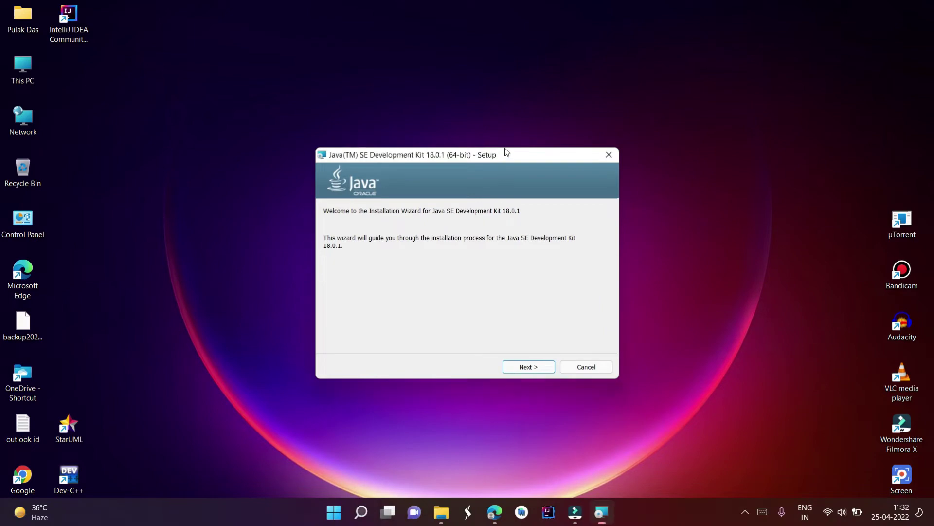
Start the JDK 18.0.1 installation, keeping the default destination folder C:\Program Files\Java\jdk-18.0.1\.
drag(505, 153, 489, 92)
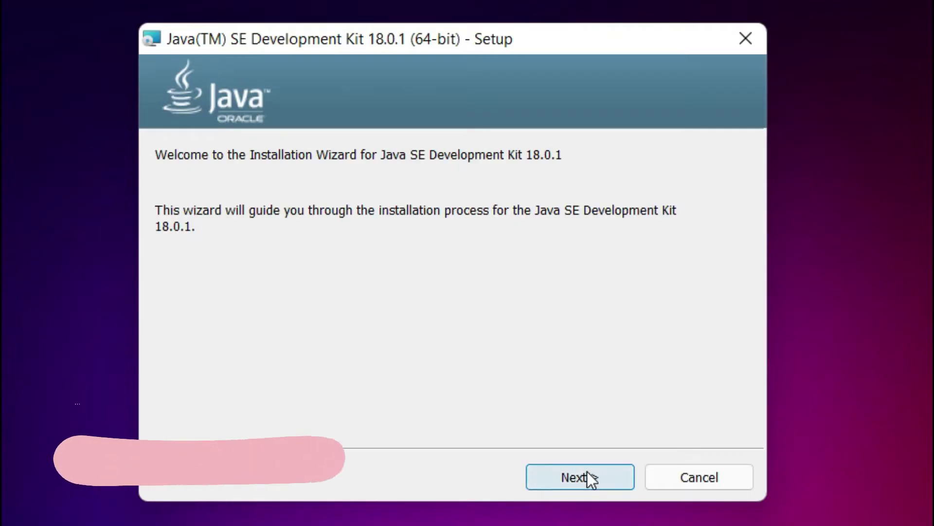
click(514, 305)
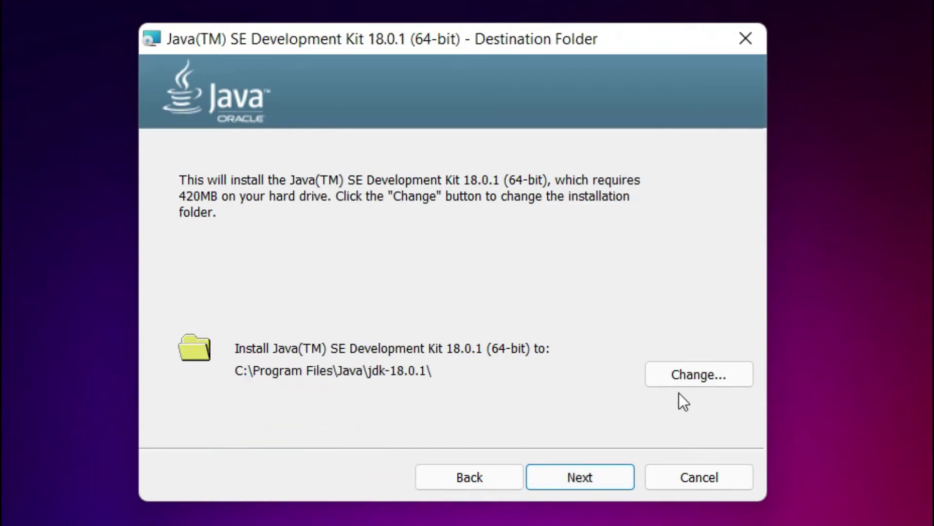
click(687, 382)
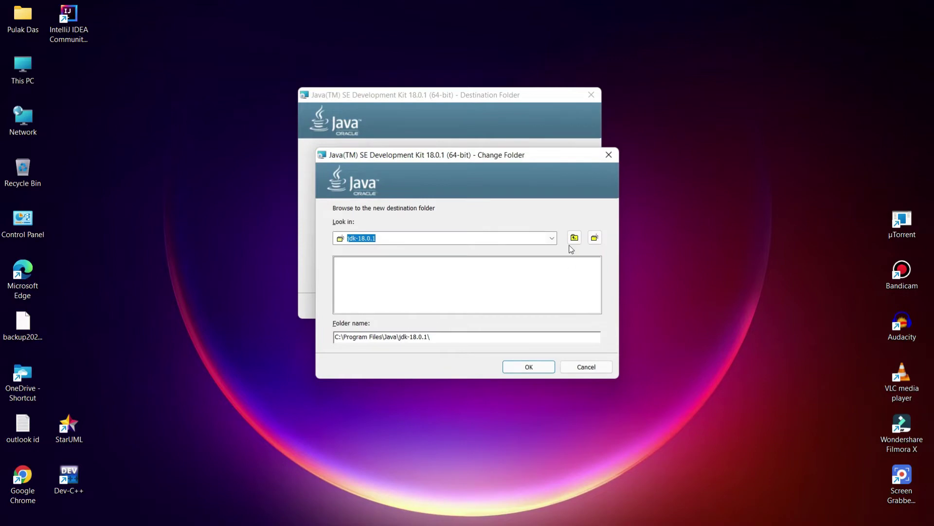
click(609, 156)
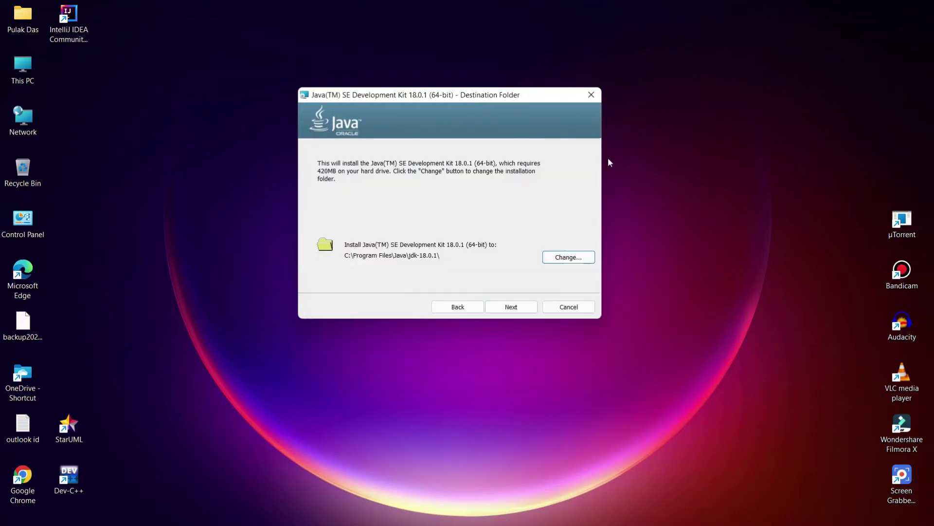
click(512, 305)
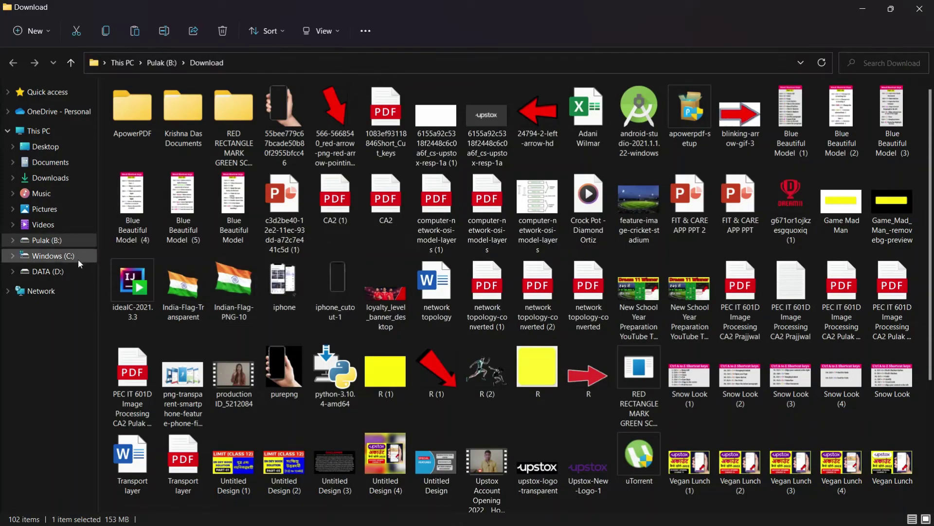
Open the C:\Program Files\Java\jdk-18.0.1 folder in File Explorer.
click(70, 267)
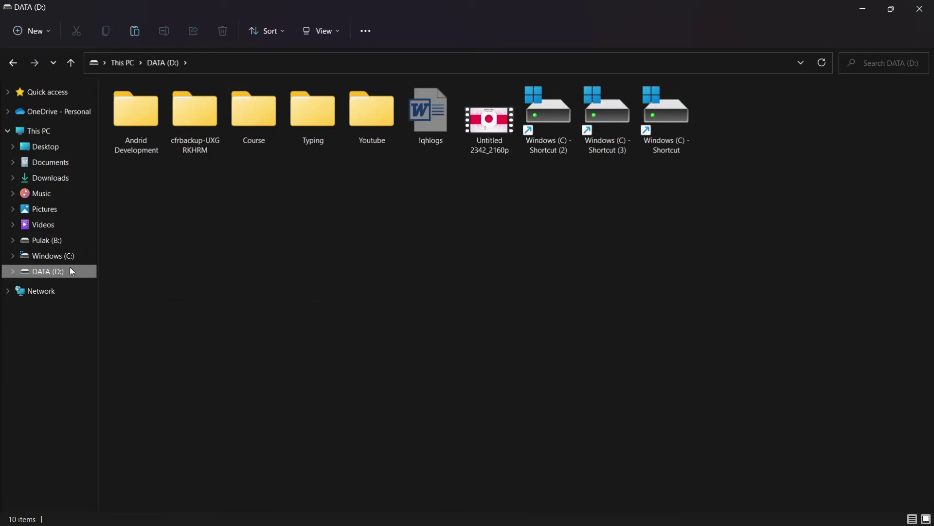
click(60, 256)
click(161, 293)
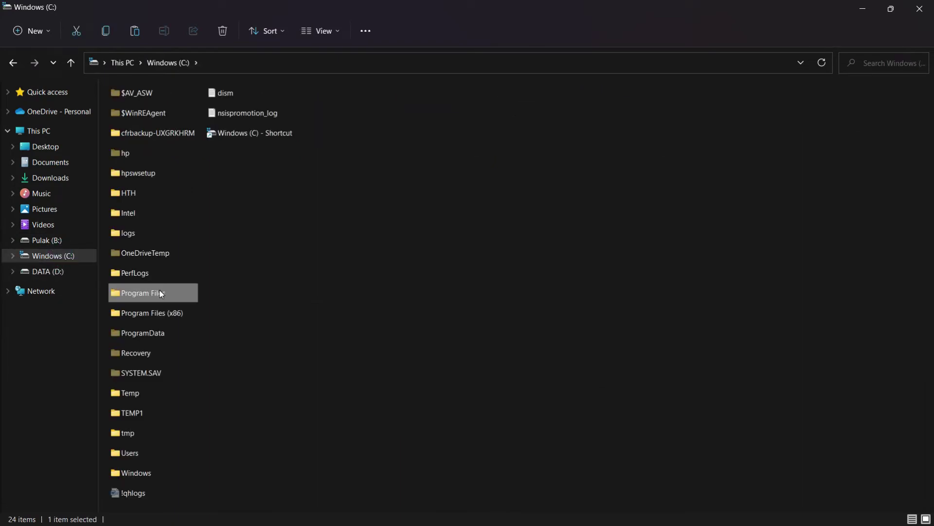
double_click(160, 291)
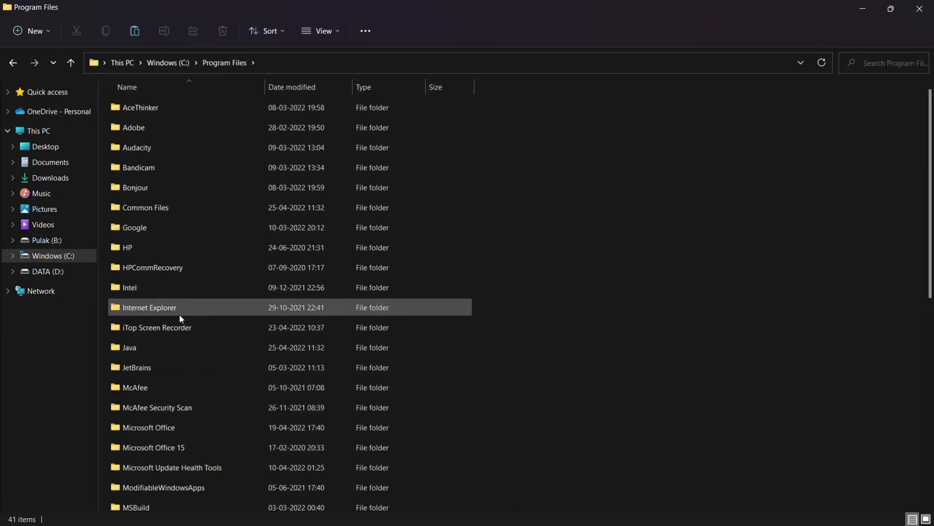
key(ctrl+shift+4)
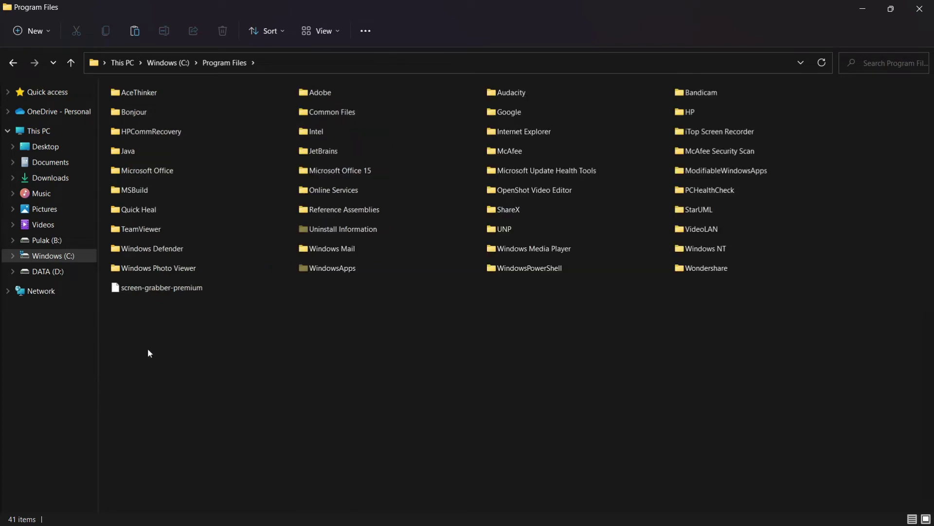
scroll(147, 348, up, 2)
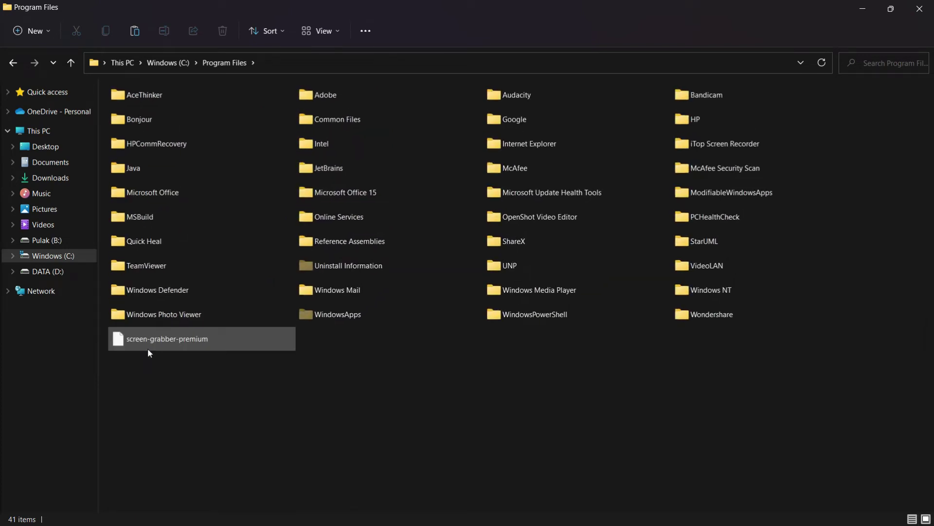
double_click(159, 174)
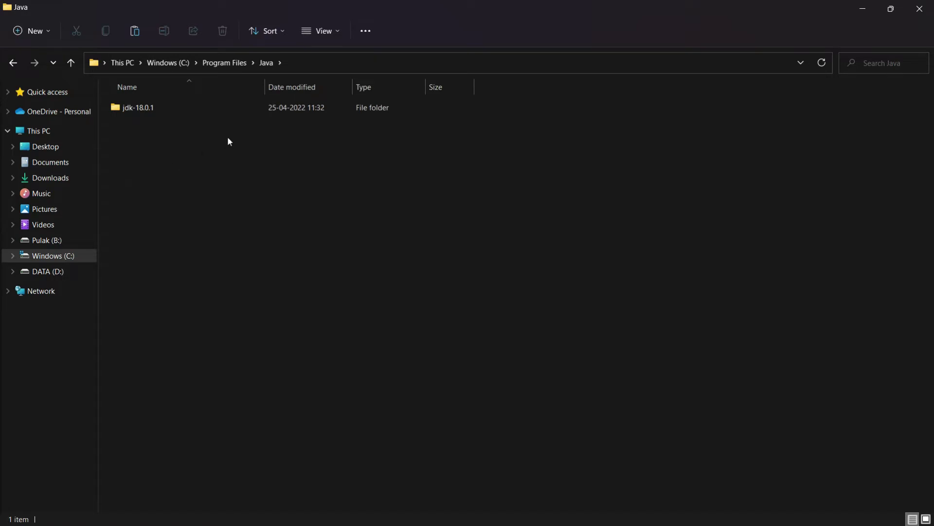
double_click(266, 115)
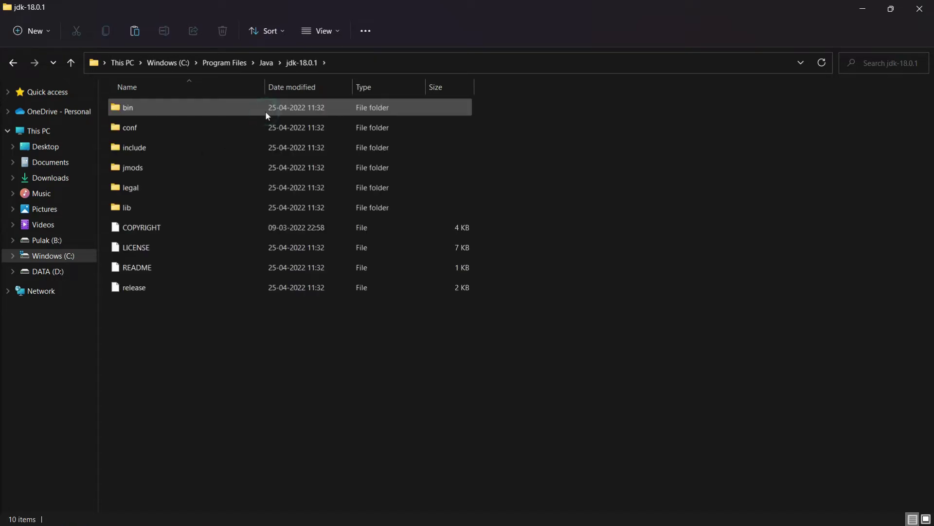
Copy the full path of the bin folder inside jdk-18.0.1 and close the folder window.
double_click(240, 107)
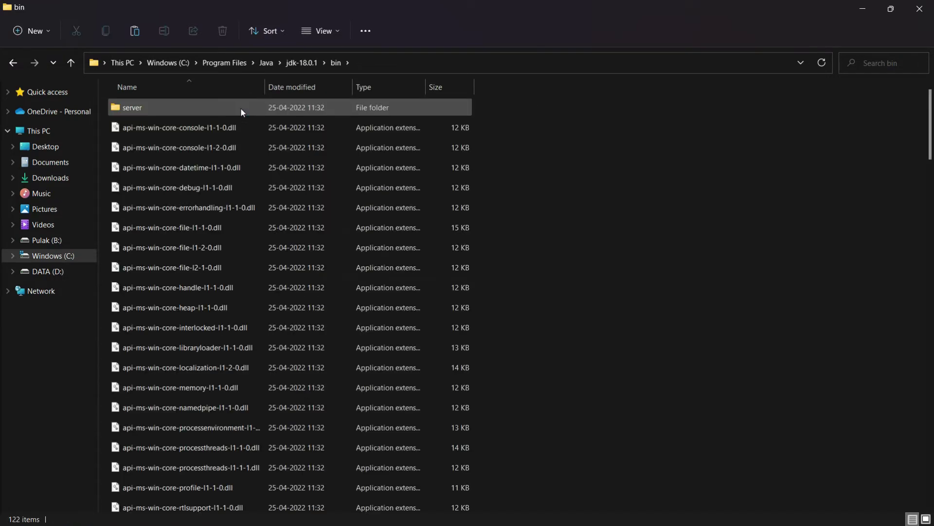
scroll(308, 169, down, 20)
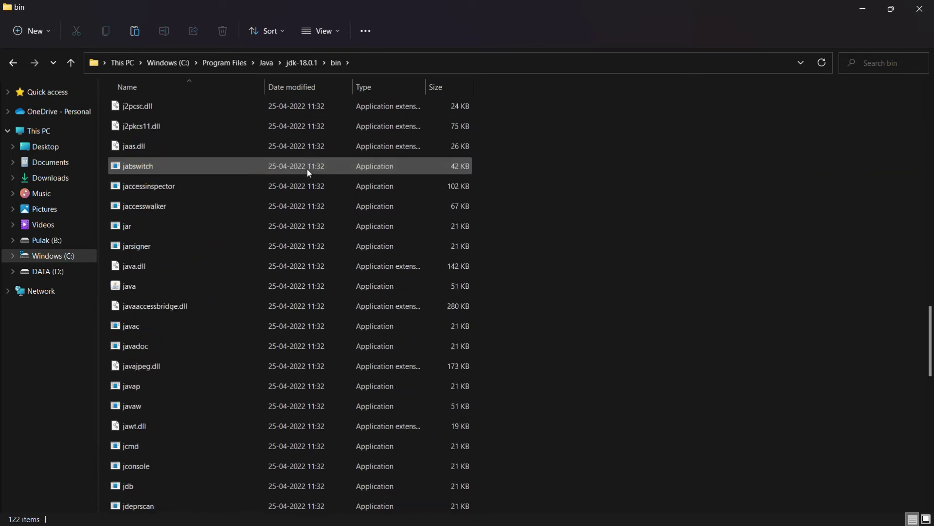
scroll(307, 168, up, 20)
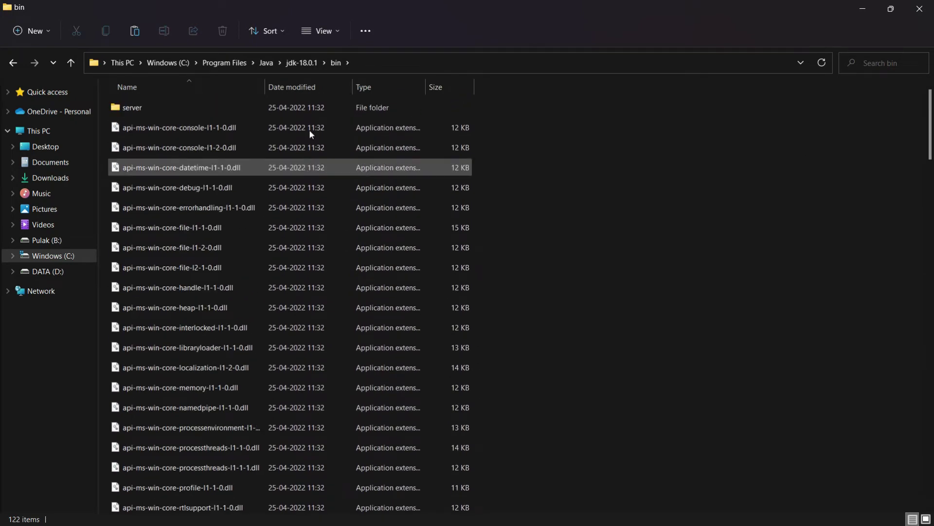
click(374, 68)
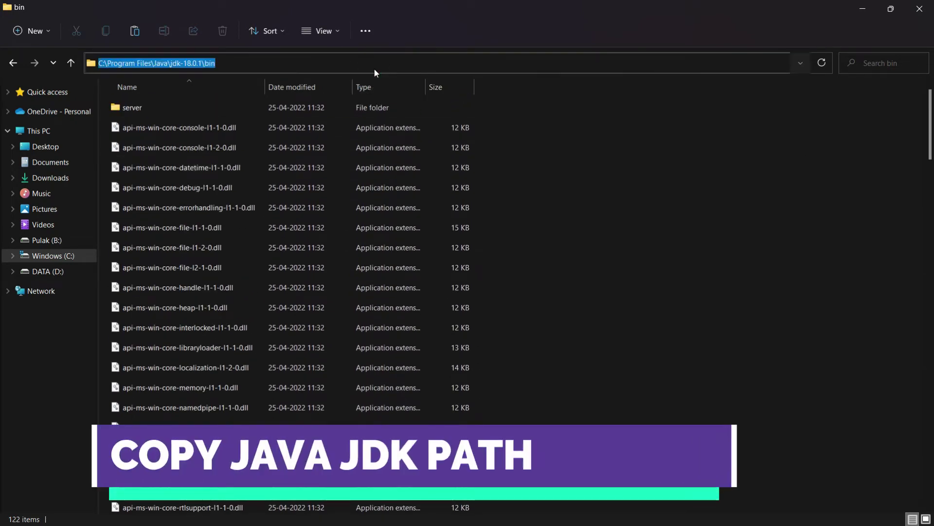
key(ctrl+x)
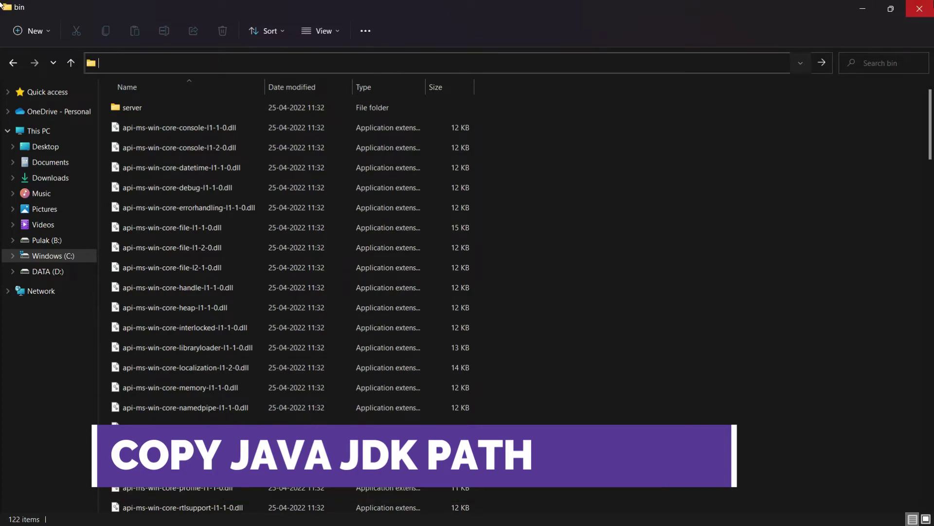
click(920, 8)
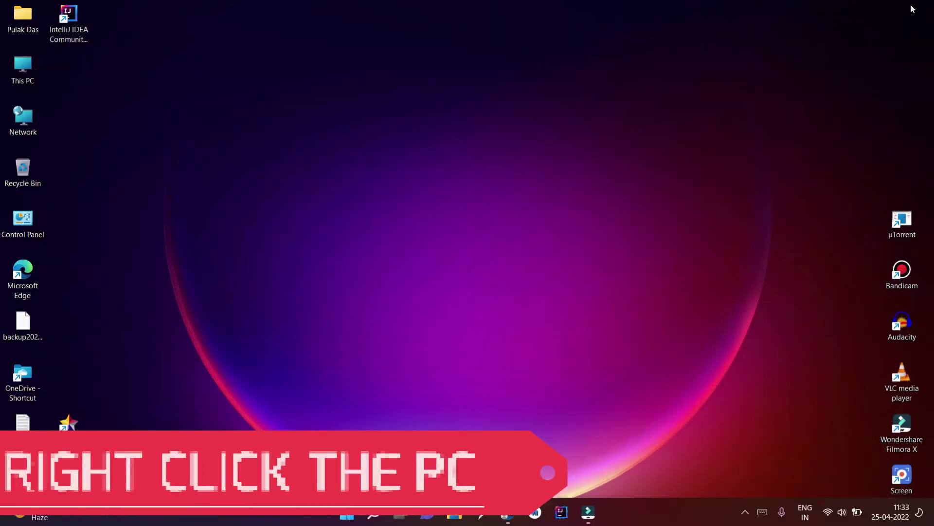
Open the Environment Variables dialog through this PC's properties and its advanced system settings.
right_click(28, 70)
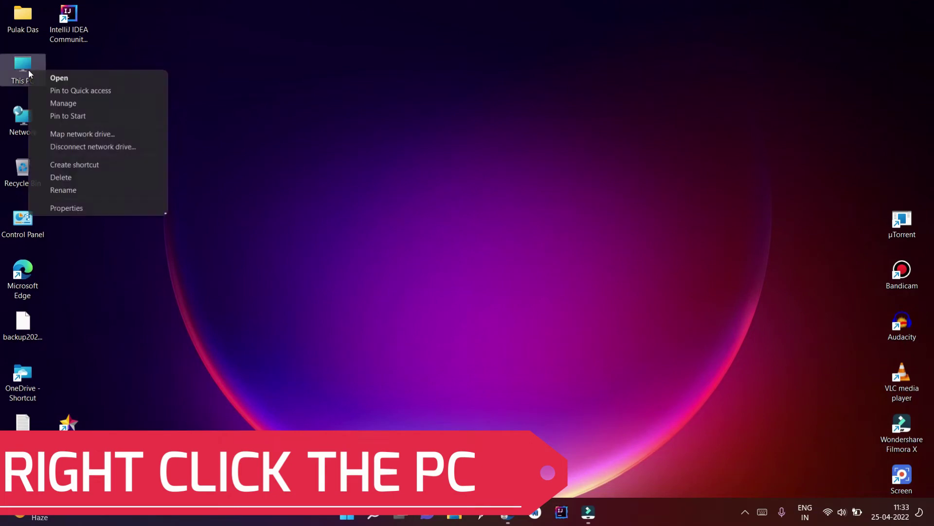
click(63, 206)
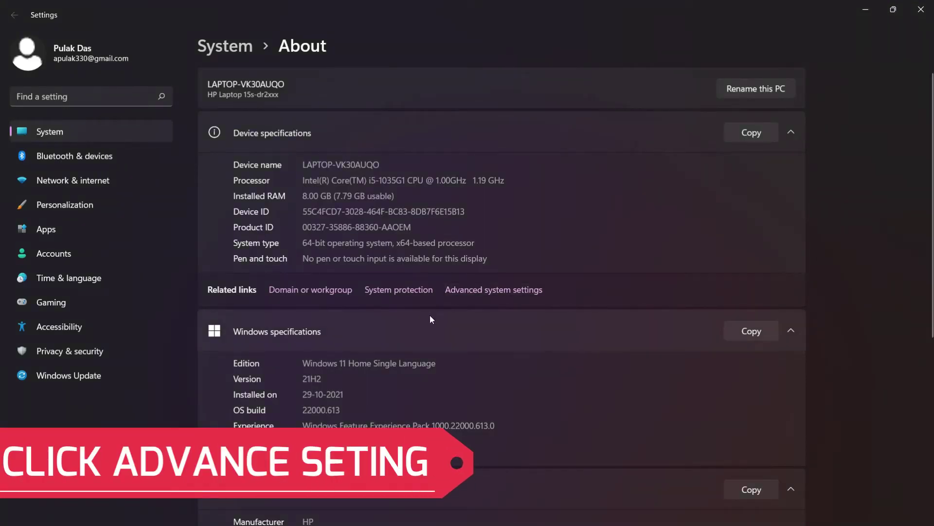
click(485, 291)
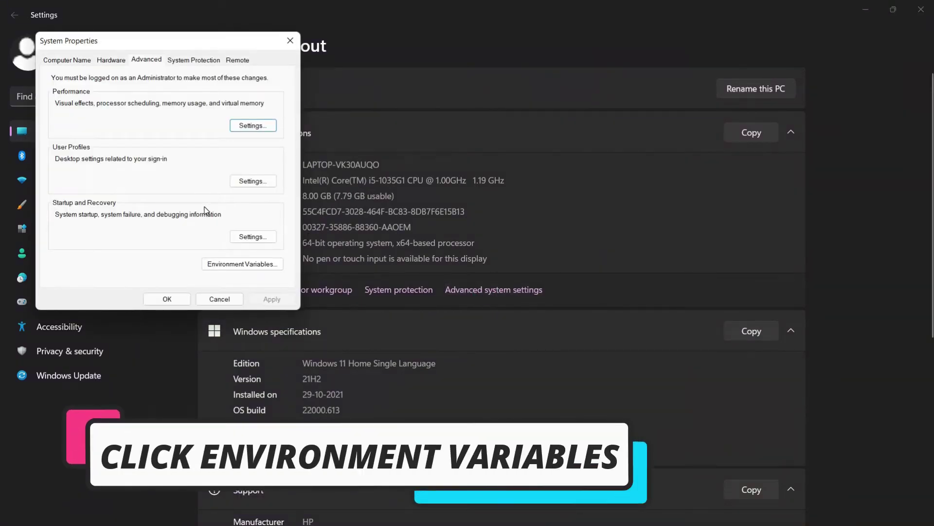
click(226, 264)
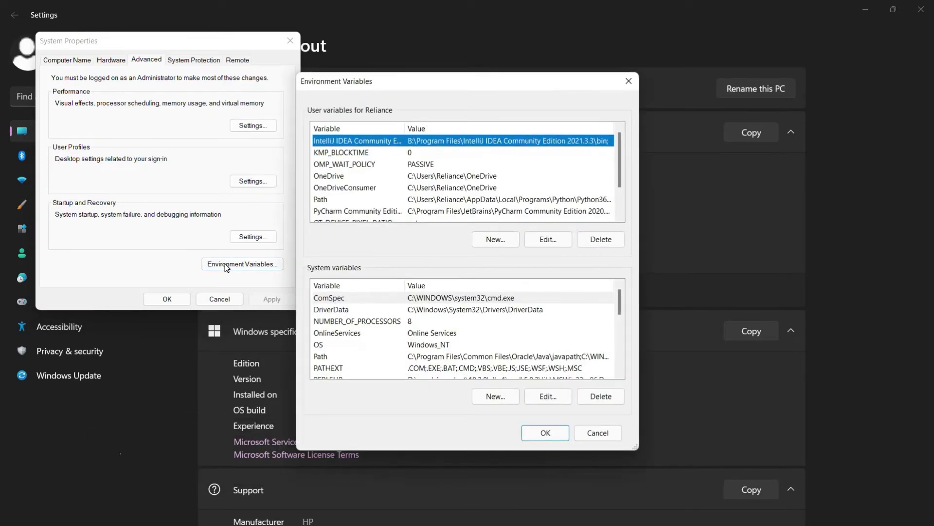
Add C:\Program Files\Java\jdk-18.0.1\bin as a new entry in the system Path variable and accept all open dialogs.
click(322, 356)
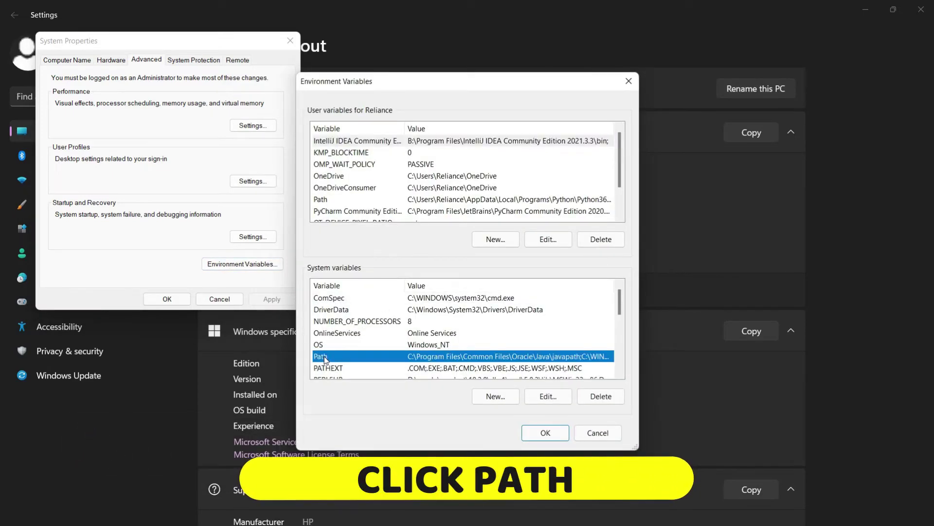
click(548, 395)
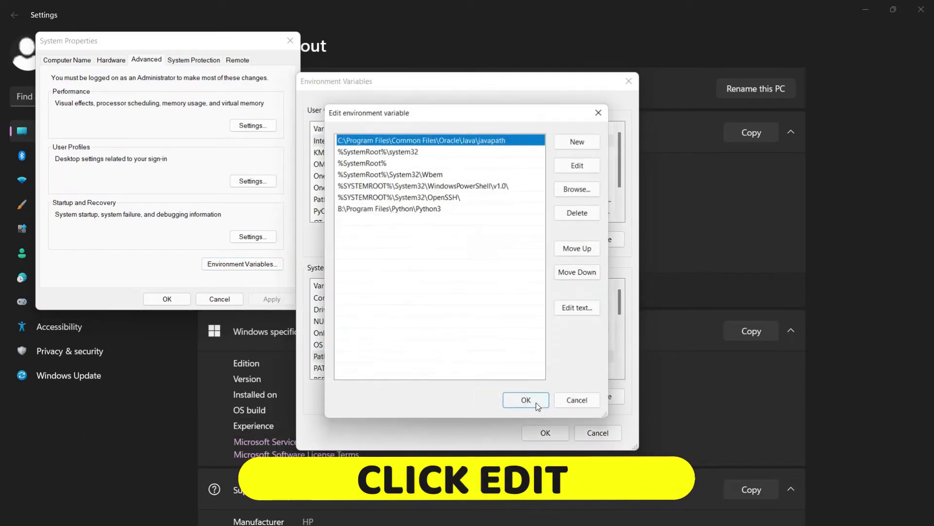
click(581, 139)
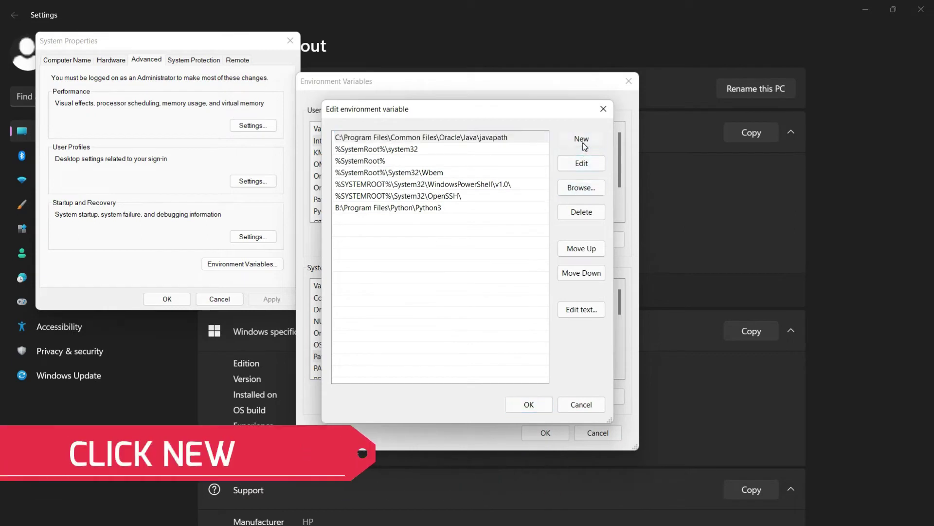
key(ctrl+v)
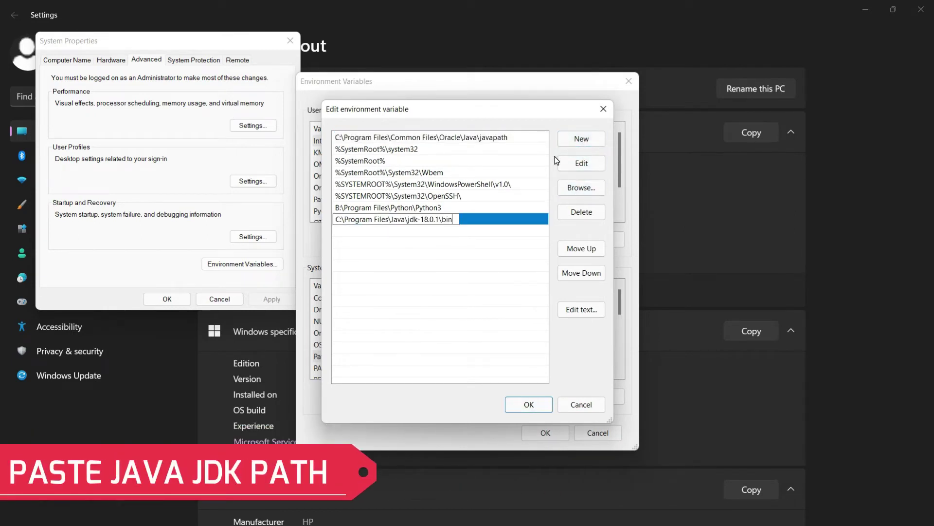
click(491, 233)
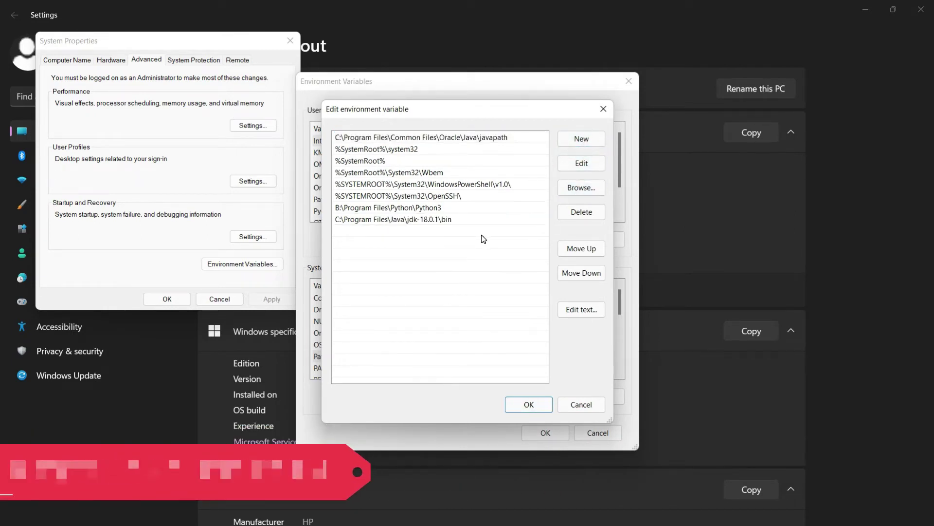
click(523, 404)
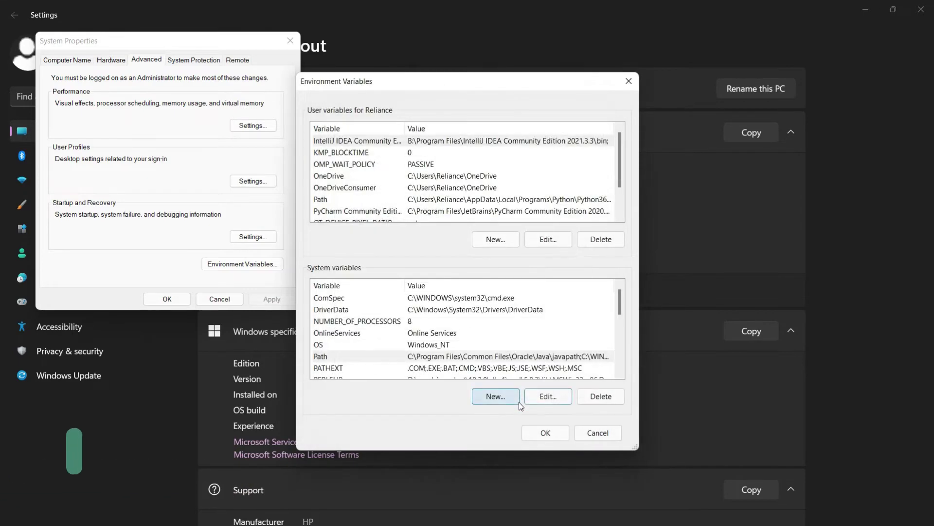
click(538, 432)
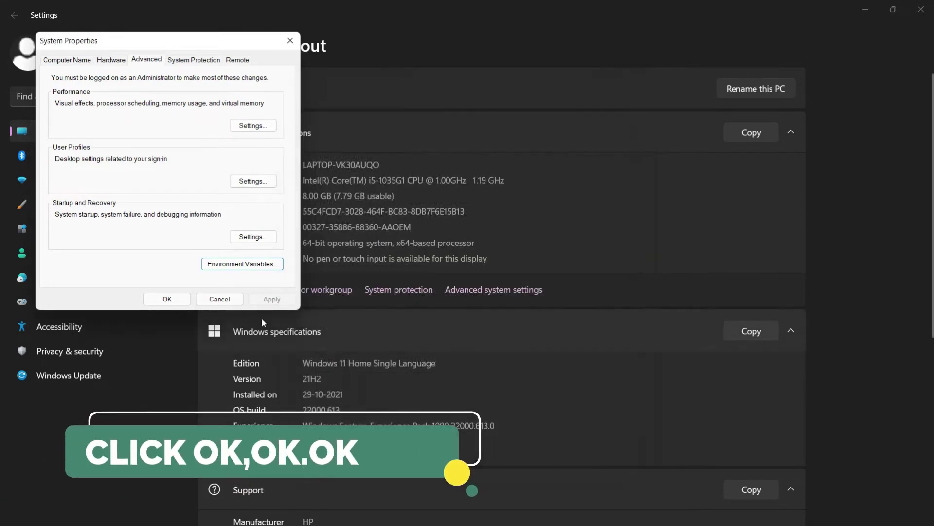
click(183, 300)
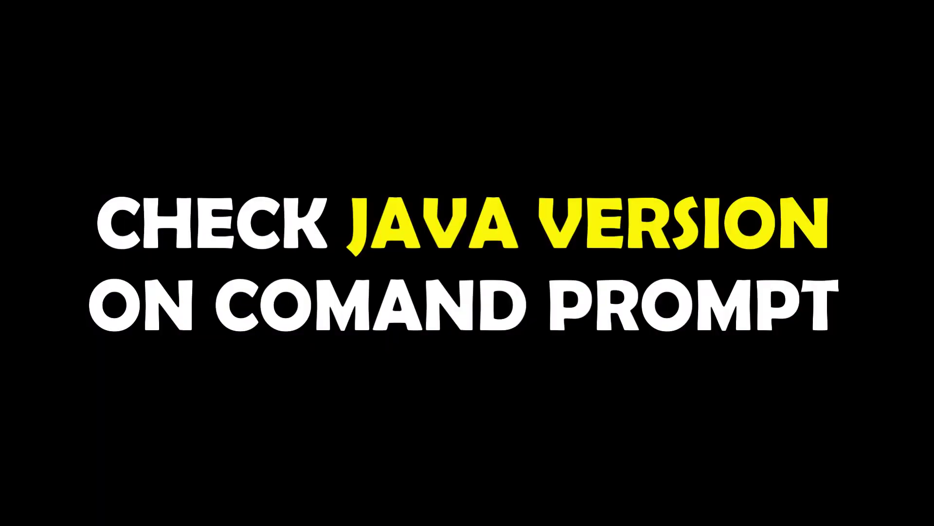
Search for cmd and open Command Prompt in a maximized window.
click(347, 511)
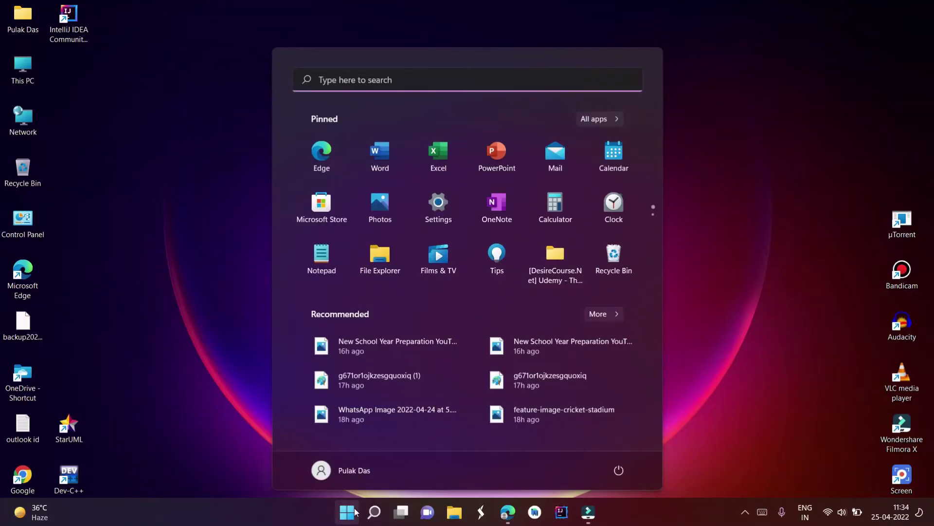
text(cmd)
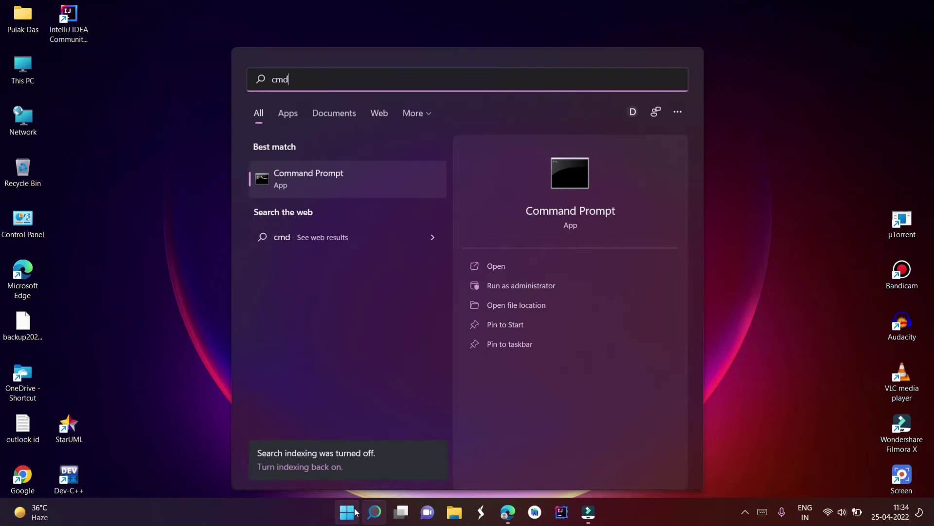
key(Return)
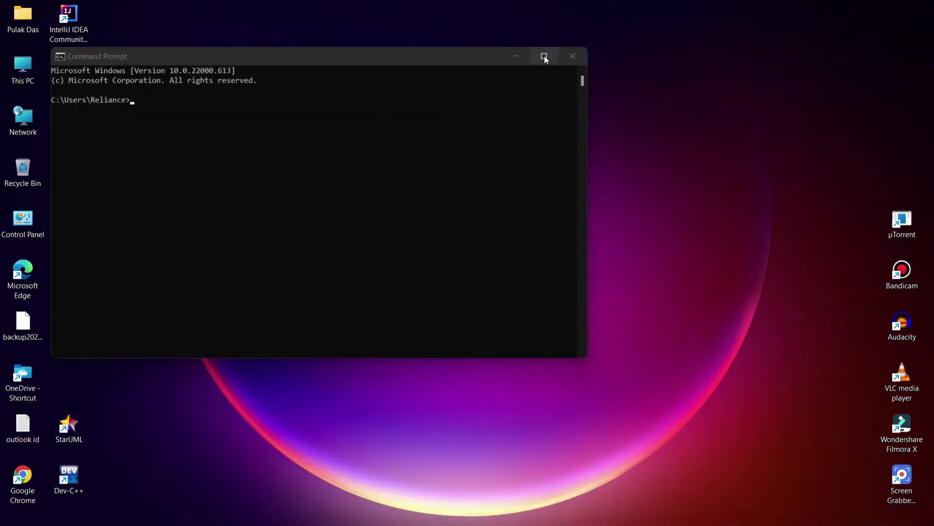
click(544, 57)
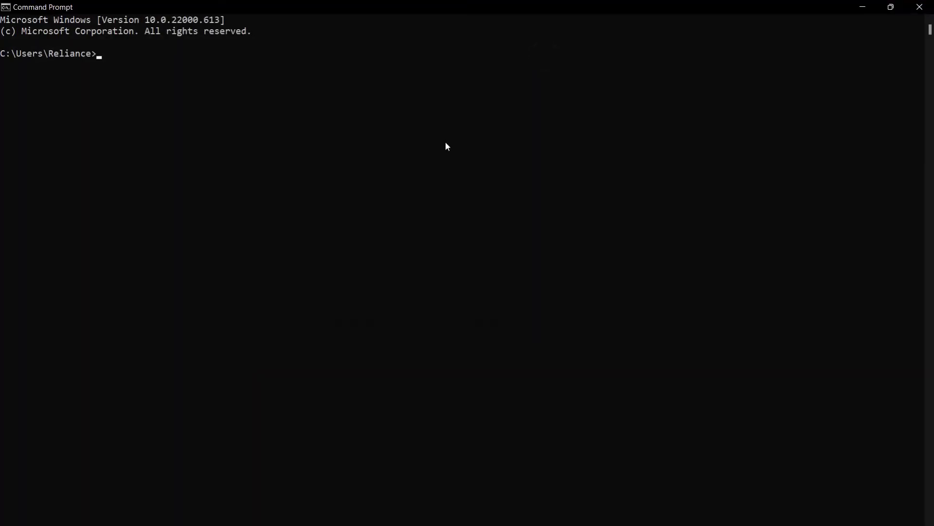
Go to the C:\ root with a cleared screen and check the Java version with java -version.
ctrl+scroll(447, 146, up, 1)
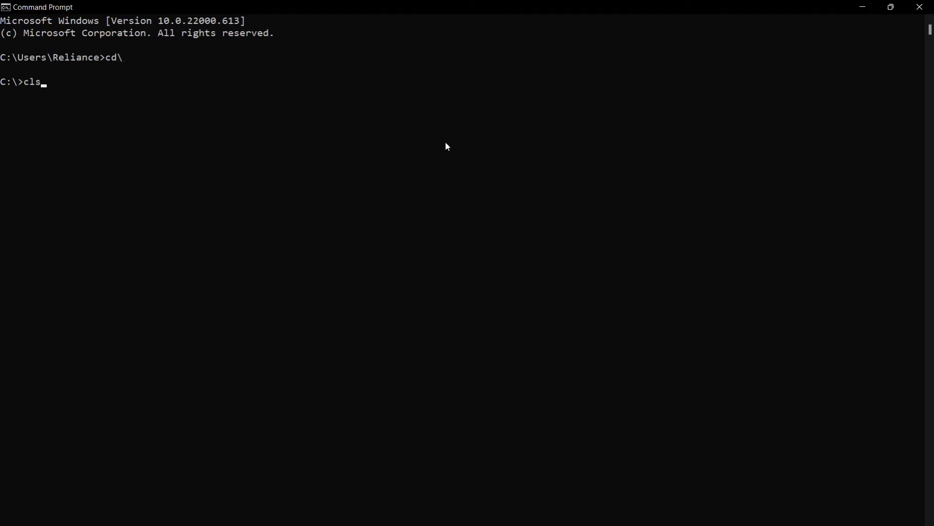
key(Return)
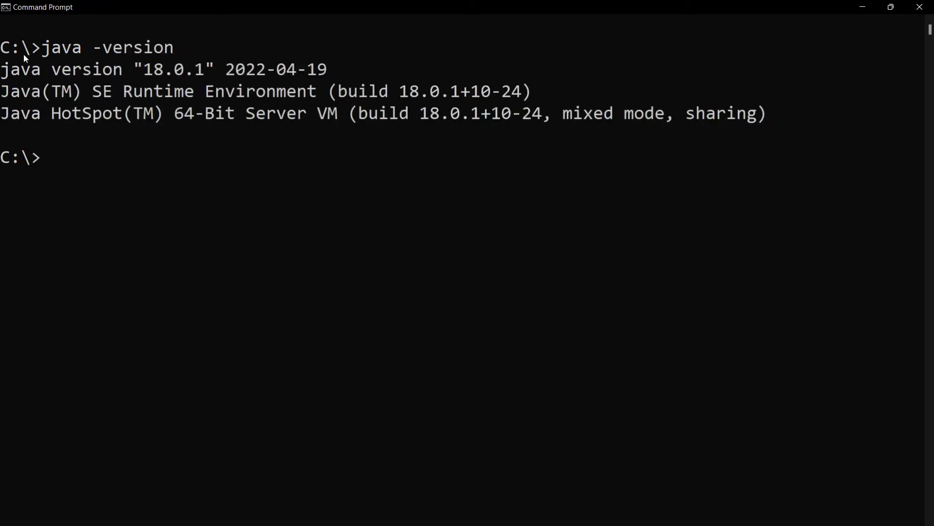
drag(39, 74, 321, 70)
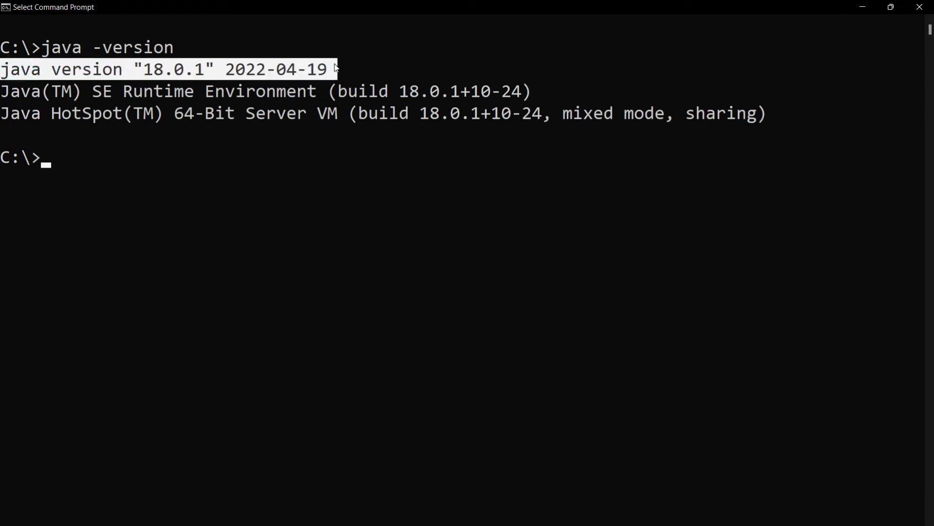
click(223, 142)
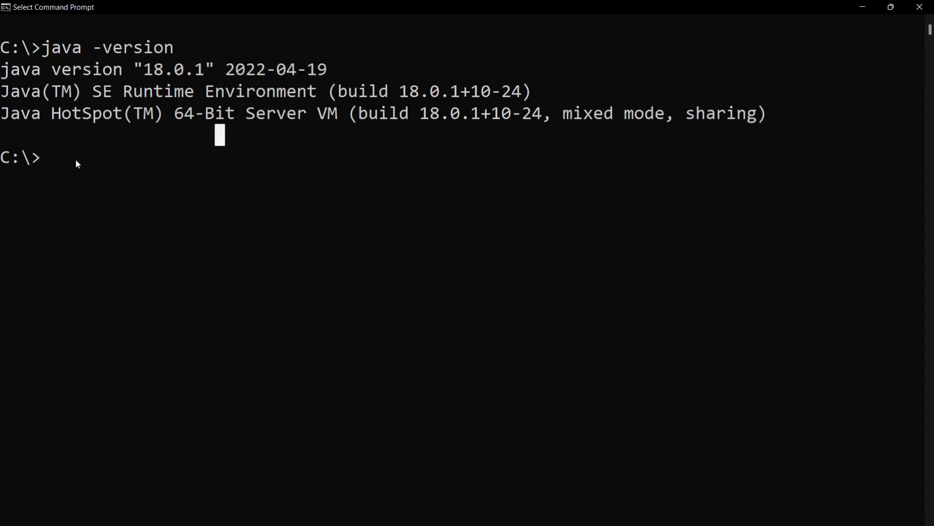
Check the Java compiler version by running javac -version.
text(javac -)
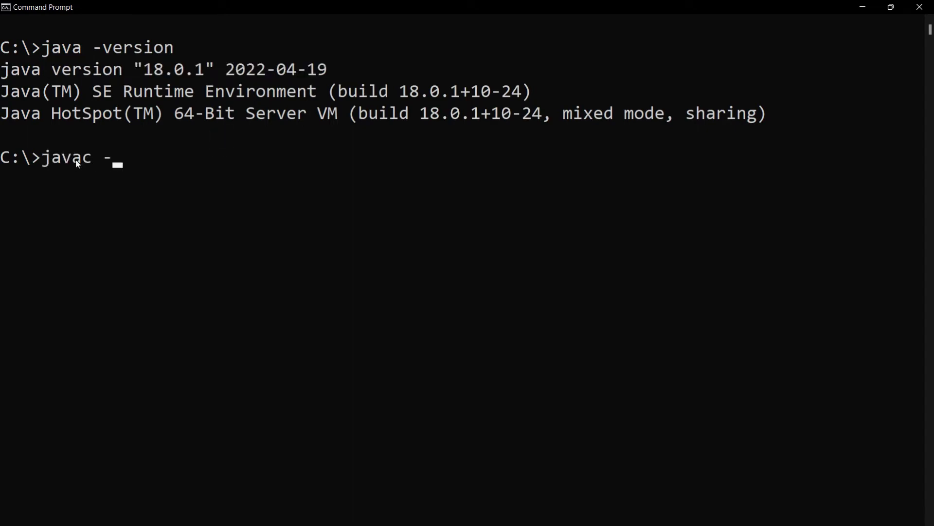
text(version)
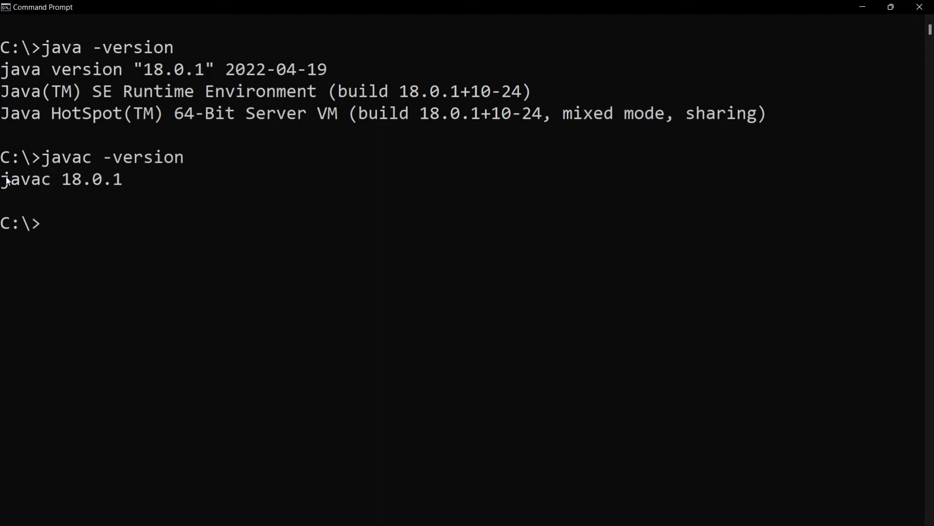
drag(4, 180, 121, 186)
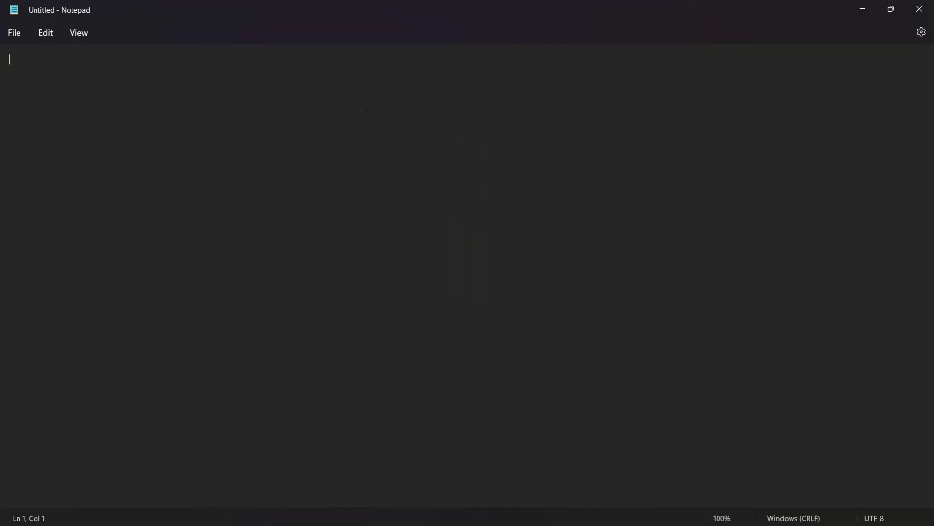
Switch to a new Notepad file and write import java.lang.*; followed by an empty class HelloJava{}.
text(import java.lang.*;)
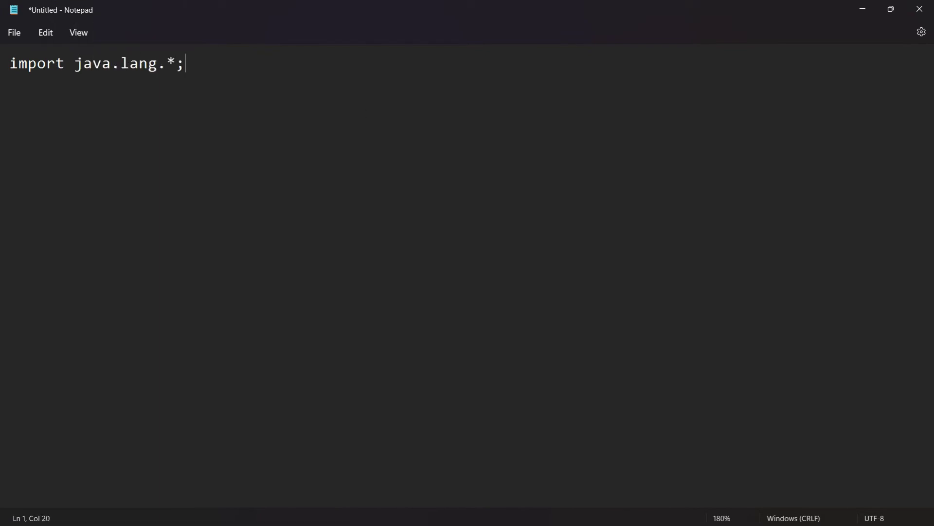
key(Return)
key(Return)
text(class N)
key(BackSpace)
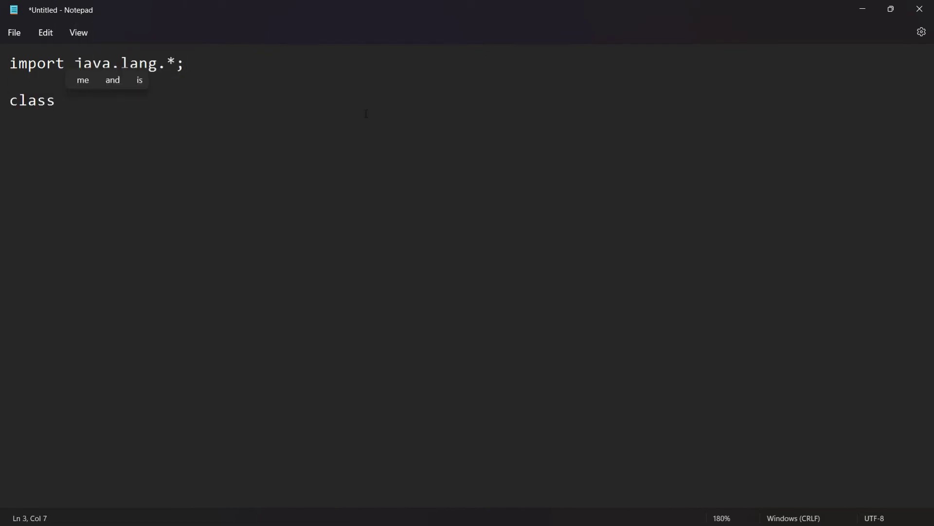
text(HelloJava{})
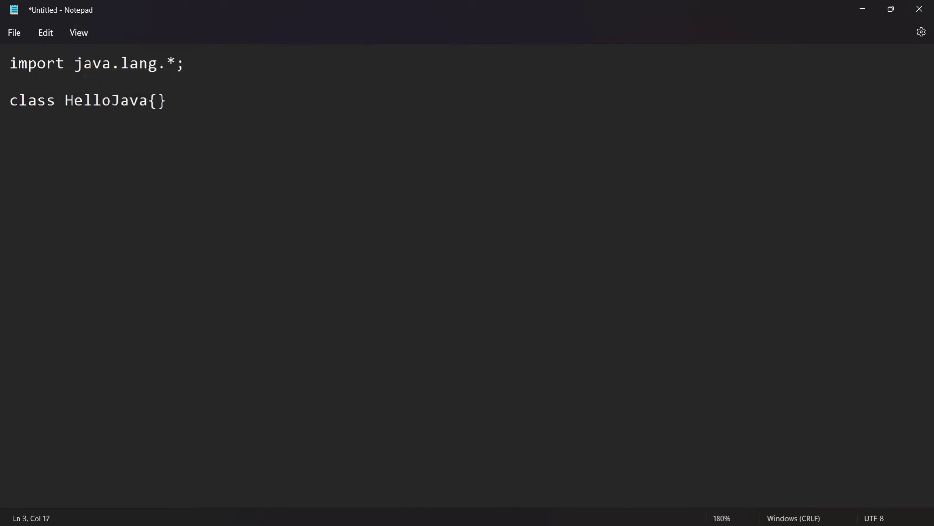
Expand the HelloJava class braces over several lines and add public static void main() as the first line inside.
key(Left)
key(Return)
key(Return)
key(Return)
key(Return)
key(Return)
key(Up)
key(Up)
key(Up)
key(Up)
text(public static void main())
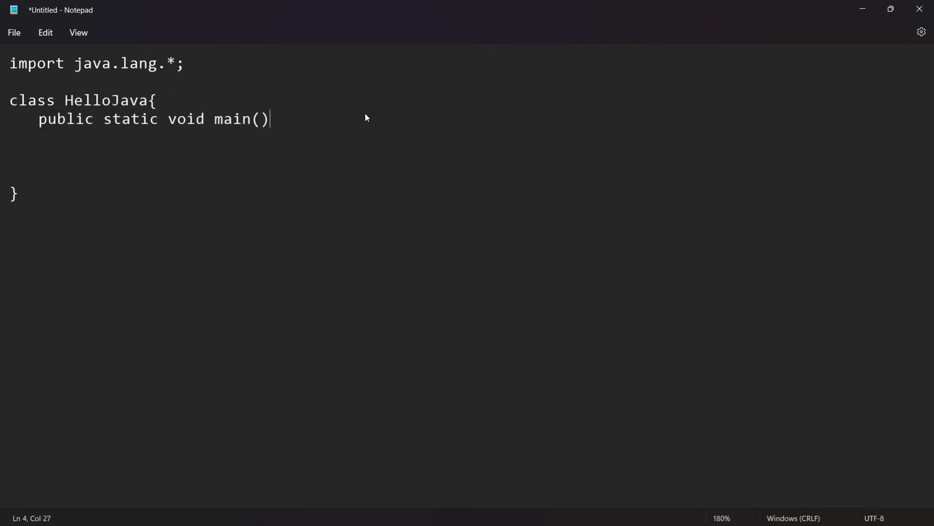
Give the main method the parameter String[] args and add its curly braces with blank lines between them.
key(Left)
text(String[] args)
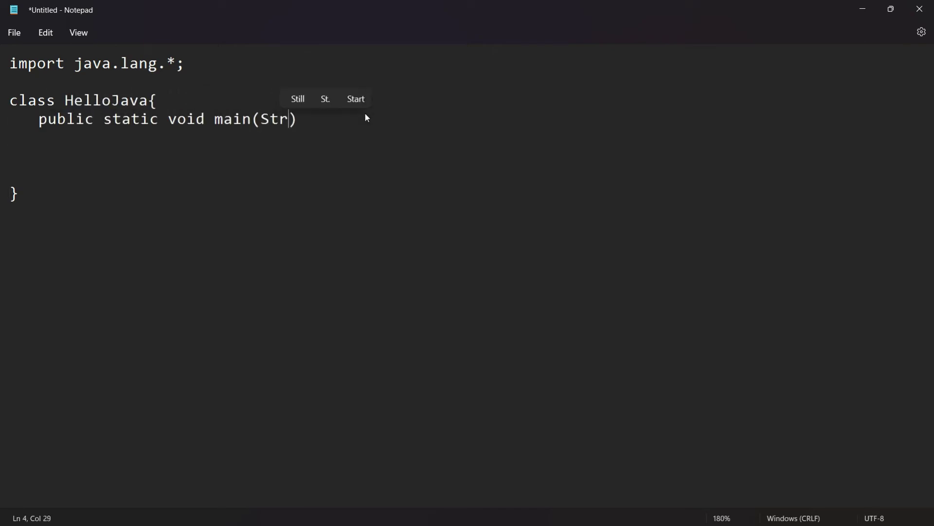
key(Right)
text({})
key(Left)
key(Return)
key(Return)
key(Return)
key(Return)
key(Tab)
key(Up)
key(Up)
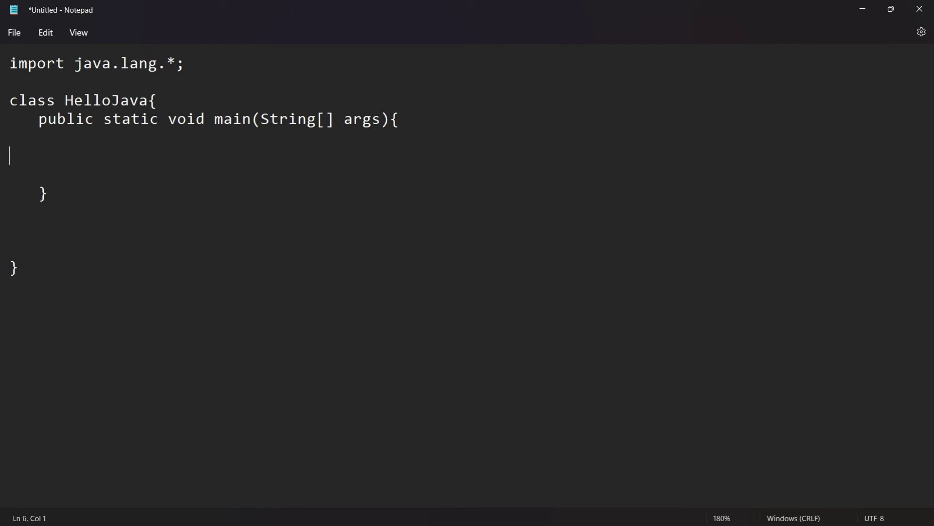
Add the statement System.out.println("HelloJava"); as the first line inside the main method.
text(System.out.println())
key(Left)
text("")
key(Left)
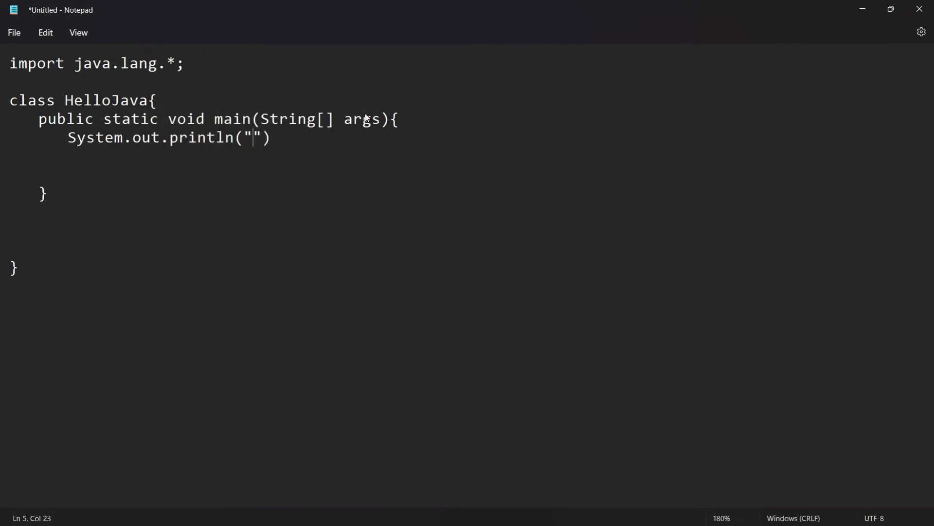
text(HelloJava)
key(End)
text(;)
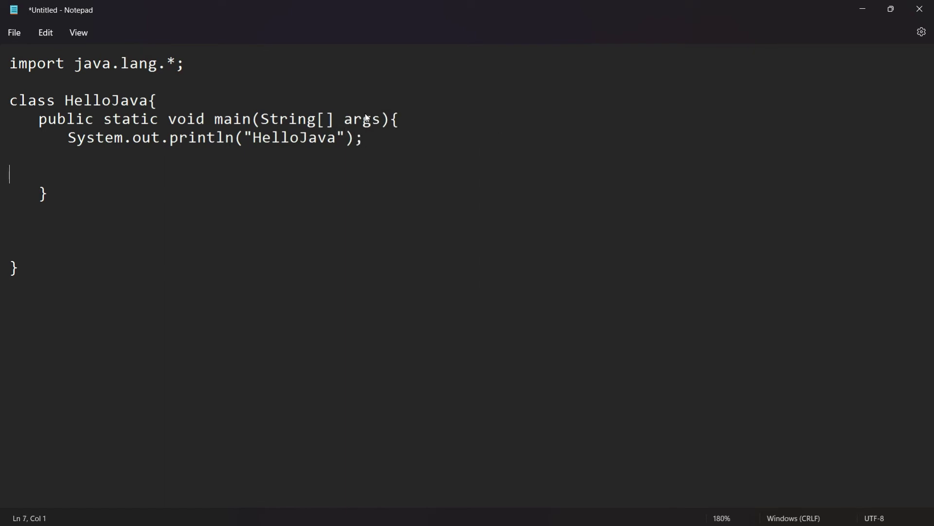
Remove the surplus blank lines before the closing braces of the main method and the HelloJava class.
key(BackSpace)
key(Down)
key(Down)
key(Down)
key(Down)
key(BackSpace)
key(BackSpace)
Start saving the file and create a new folder named MyJava on the Windows (C:) drive.
click(14, 33)
click(26, 134)
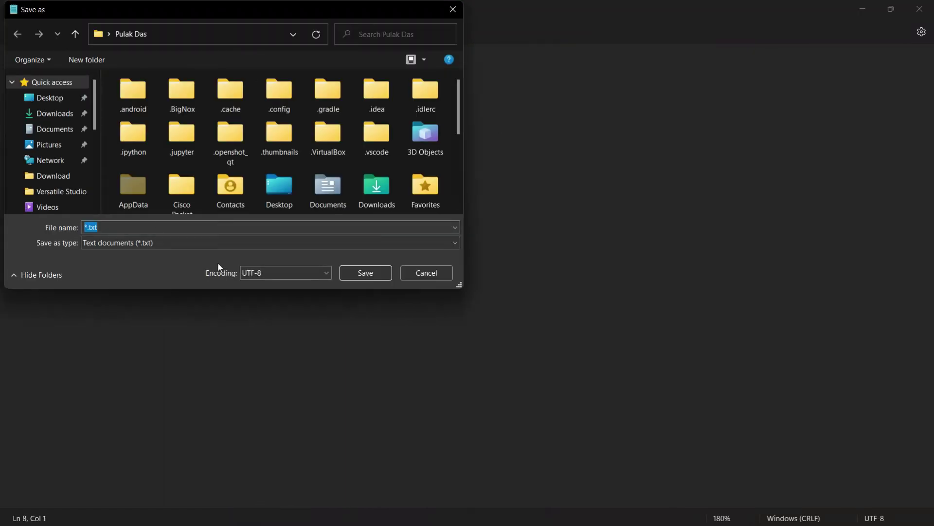
scroll(80, 174, down, 3)
click(80, 174)
scroll(144, 155, down, 5)
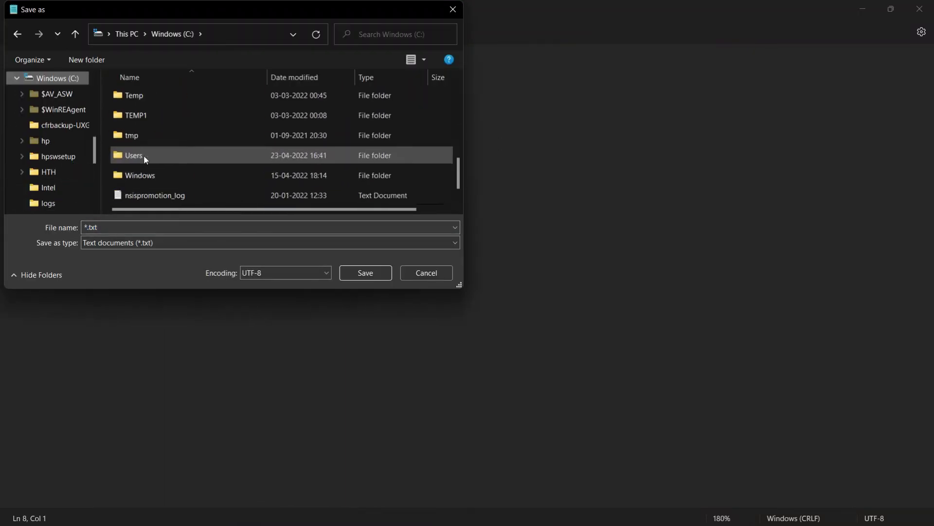
scroll(144, 154, up, 4)
scroll(144, 155, down, 4)
scroll(144, 155, up, 4)
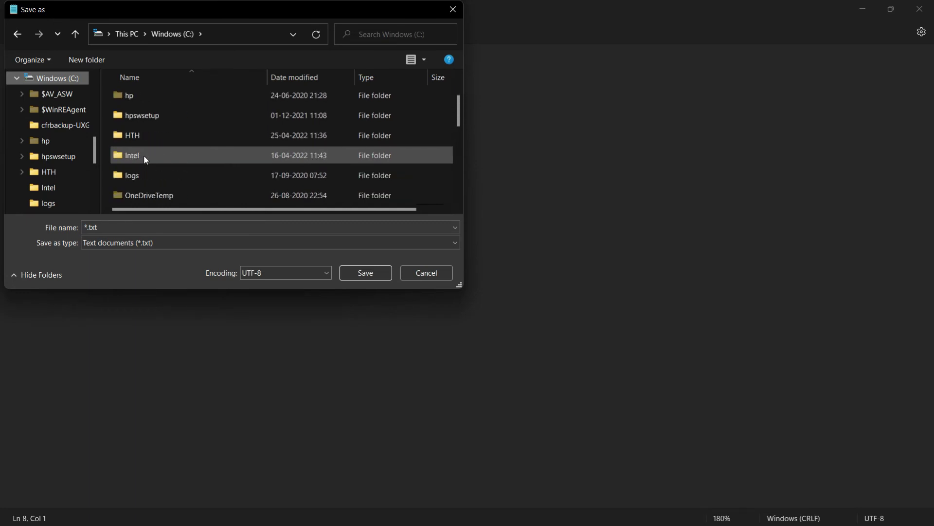
scroll(335, 147, up, 1)
key(ctrl+shift+n)
text(MyJava)
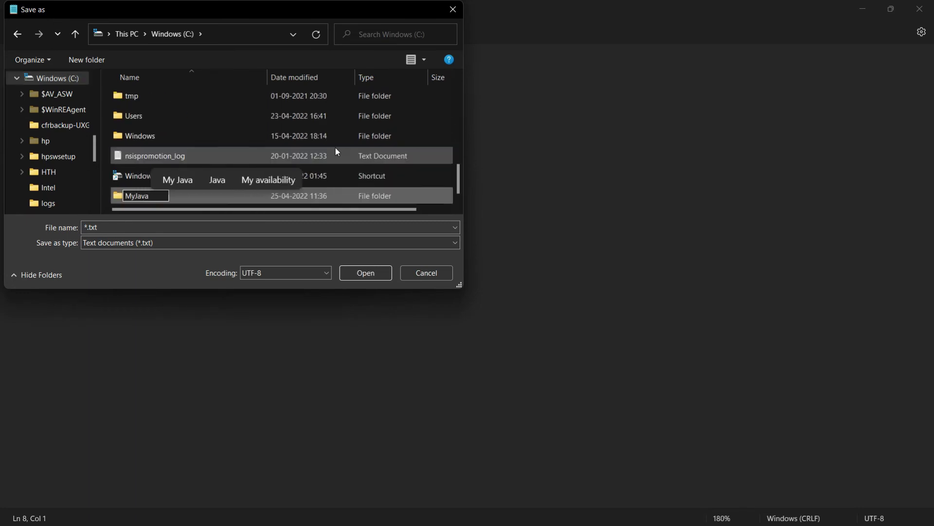
key(Return)
Save the program in the MyJava folder as HelloJava.java.
double_click(264, 197)
click(206, 227)
key(BackSpace)
text(HelloJava.)
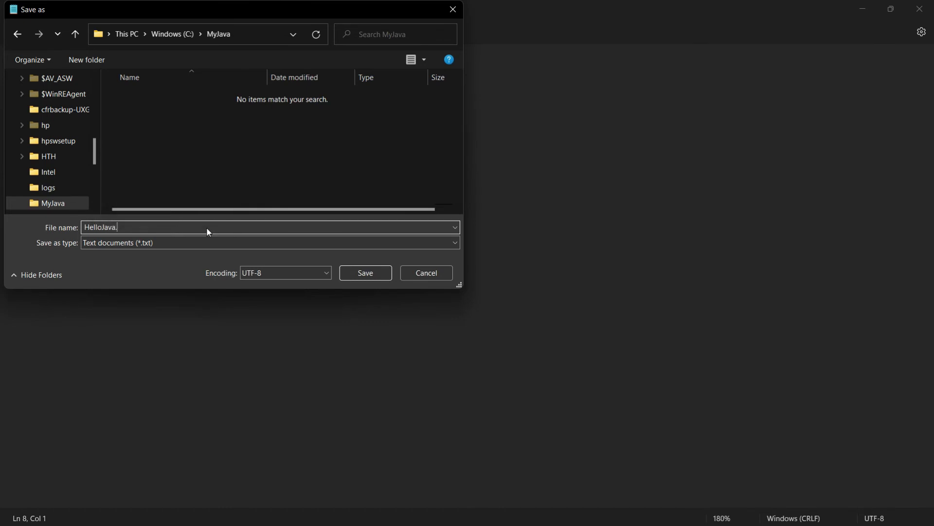
text(java)
click(365, 272)
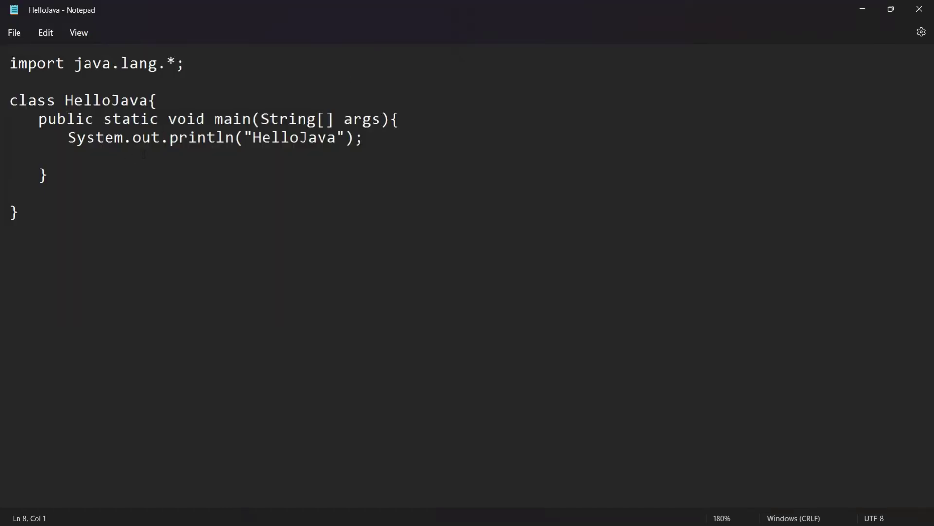
Minimize Notepad, switch to the Command Prompt and change to the folder with cd MyJava.
click(862, 9)
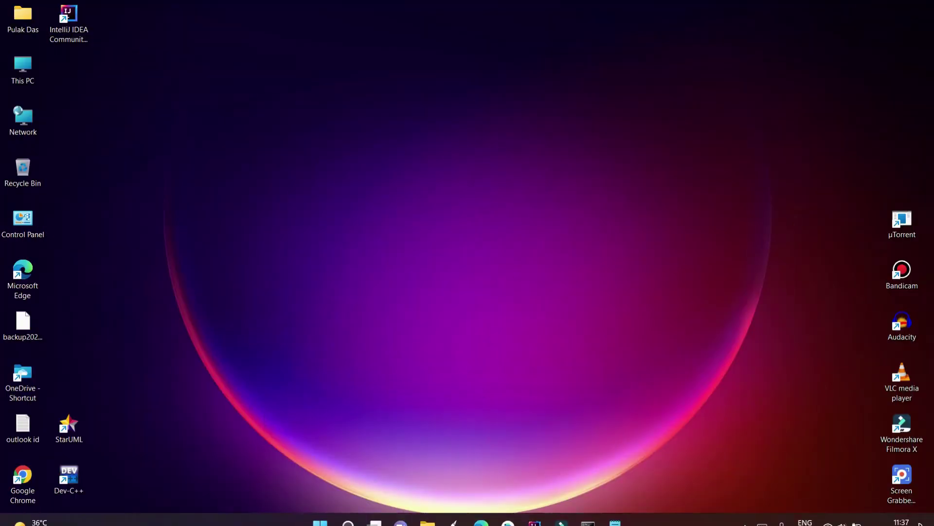
click(588, 512)
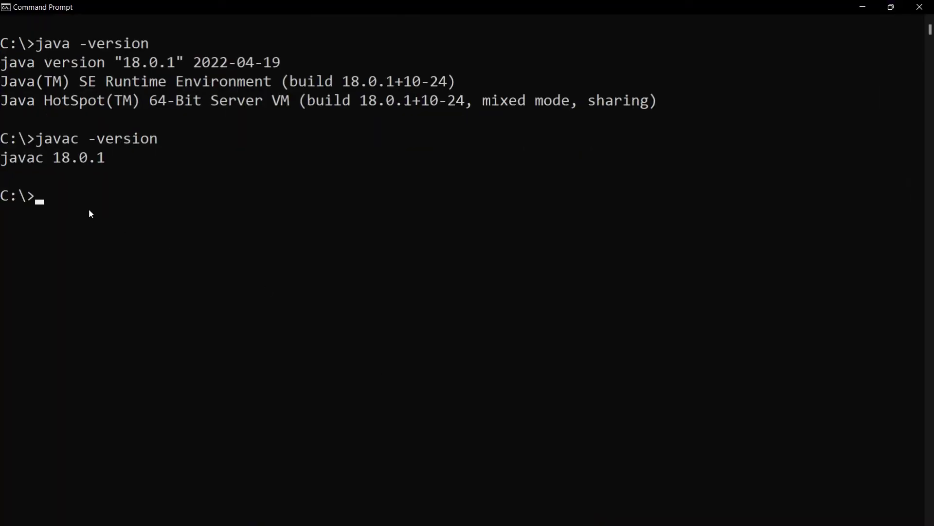
text(cd)
text(MyJava)
key(Return)
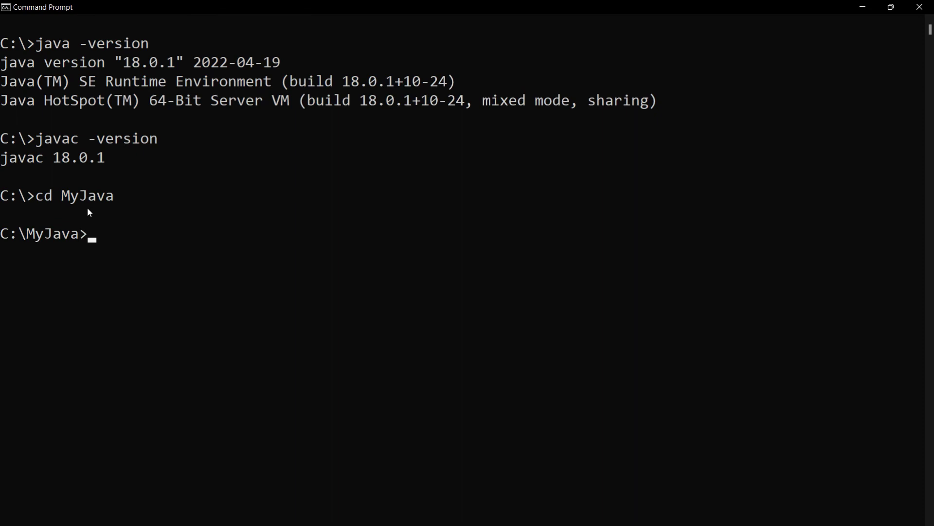
Clear the console with cls and compile the program by running javac HelloJava.java.
text(cls)
key(Return)
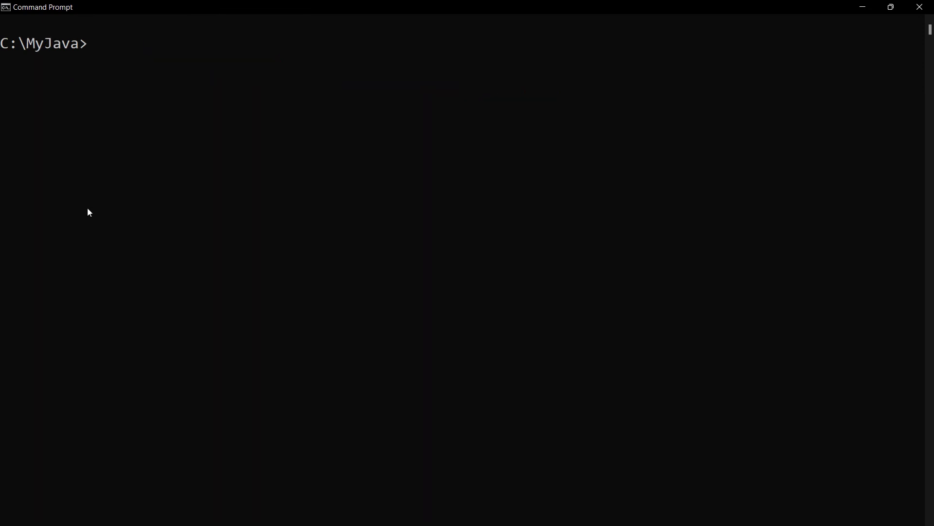
text(javac HelloJava.java)
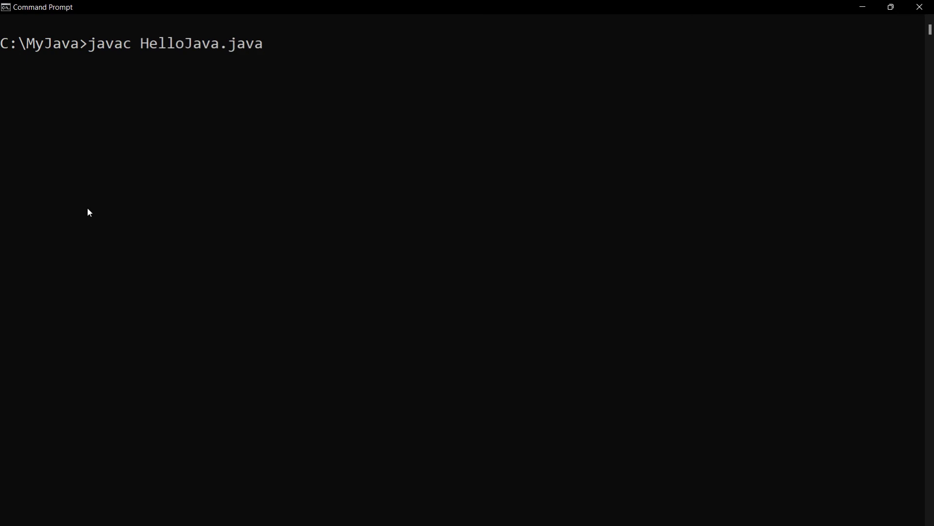
key(Return)
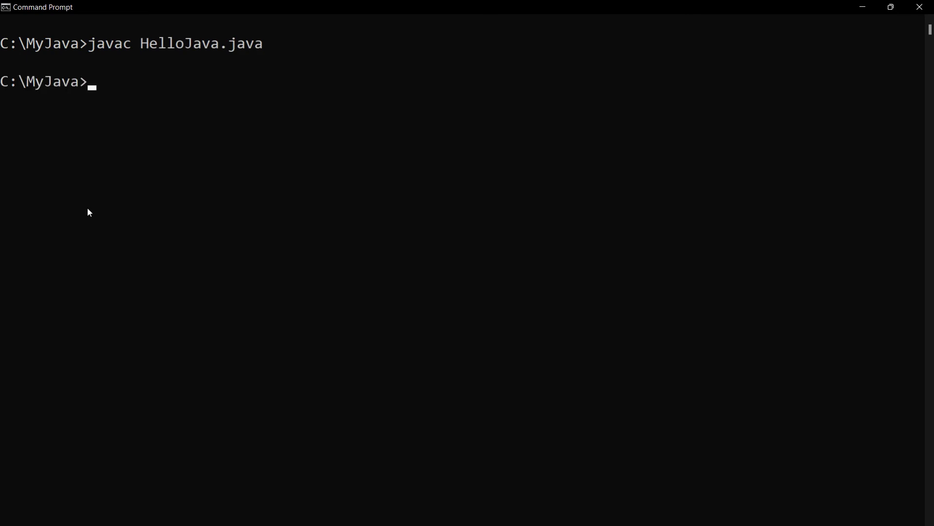
Run the compiled program with java HelloJava, without the .class extension, and highlight its output line.
text(java HelloJava.class)
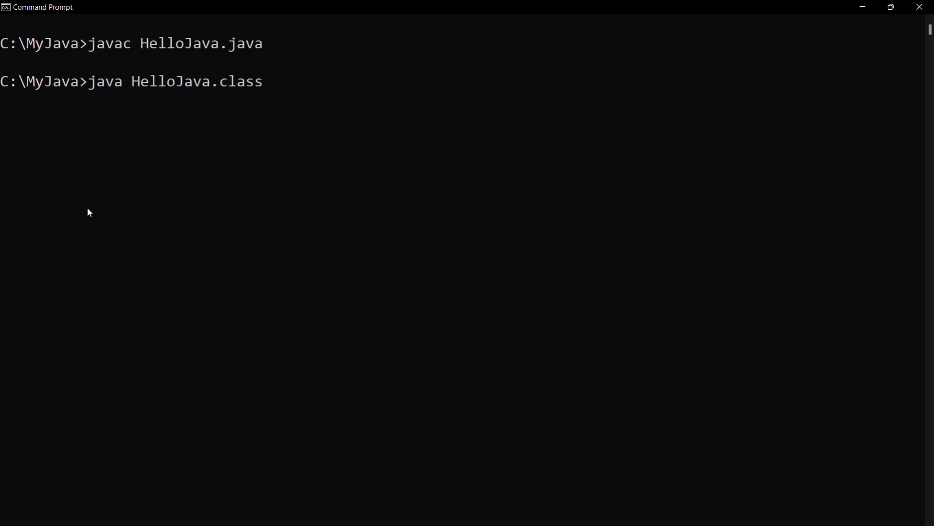
key(BackSpace)
key(BackSpace)
key(BackSpace)
key(BackSpace)
key(BackSpace)
key(BackSpace)
key(Return)
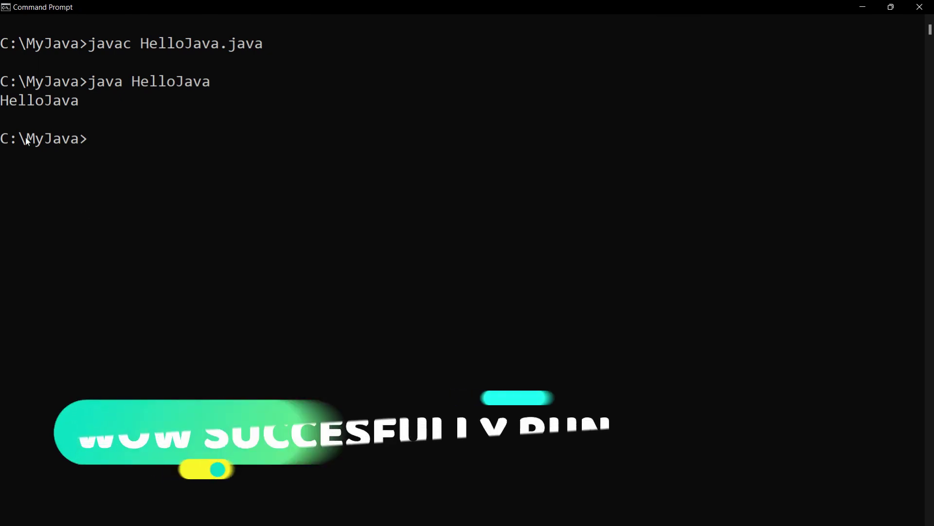
drag(2, 100, 83, 107)
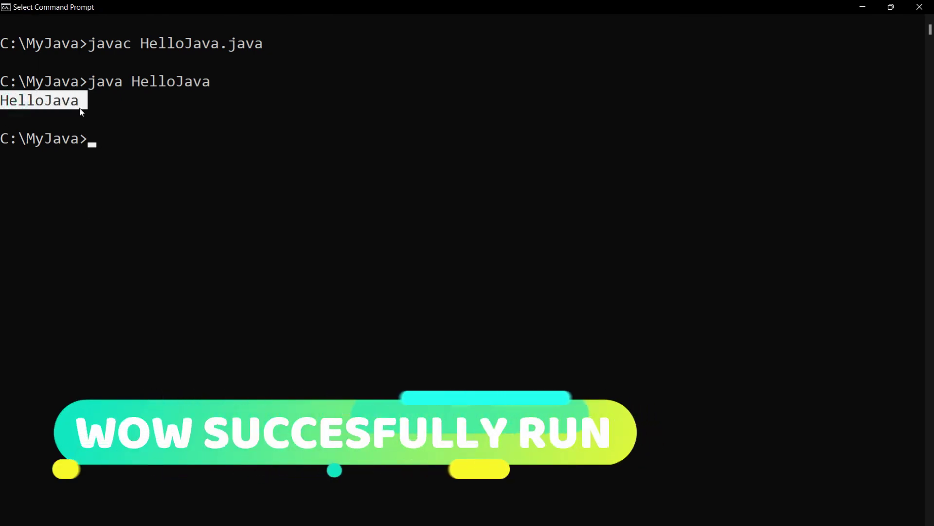
click(108, 133)
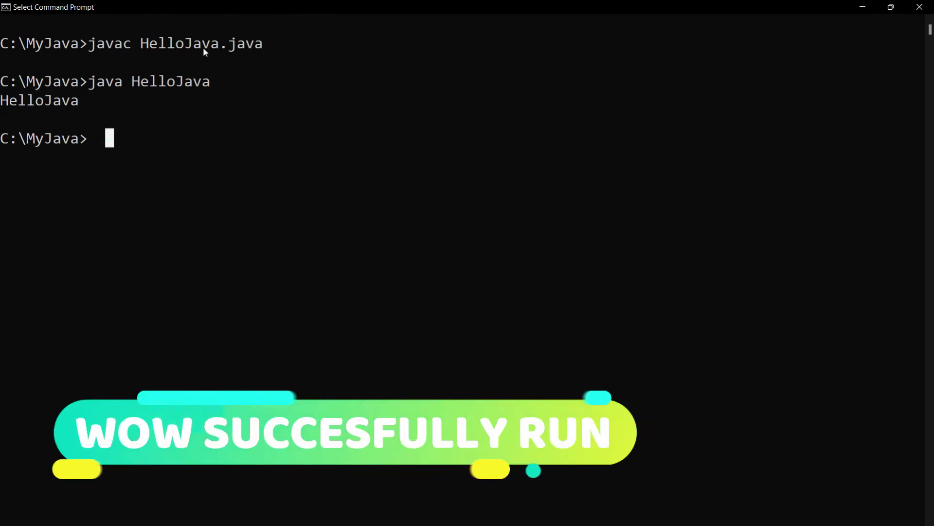